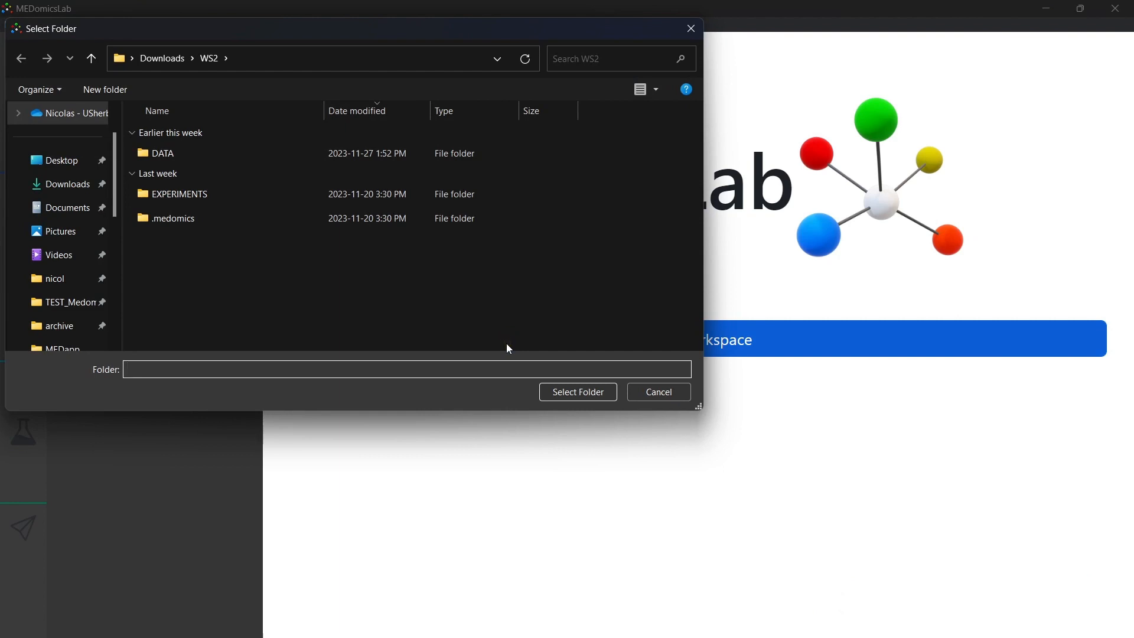
# Create a folder named WORKSPACE_TEST inside TEST_MedomicsLab and set it as the workspace.
pyautogui.click(70, 304)
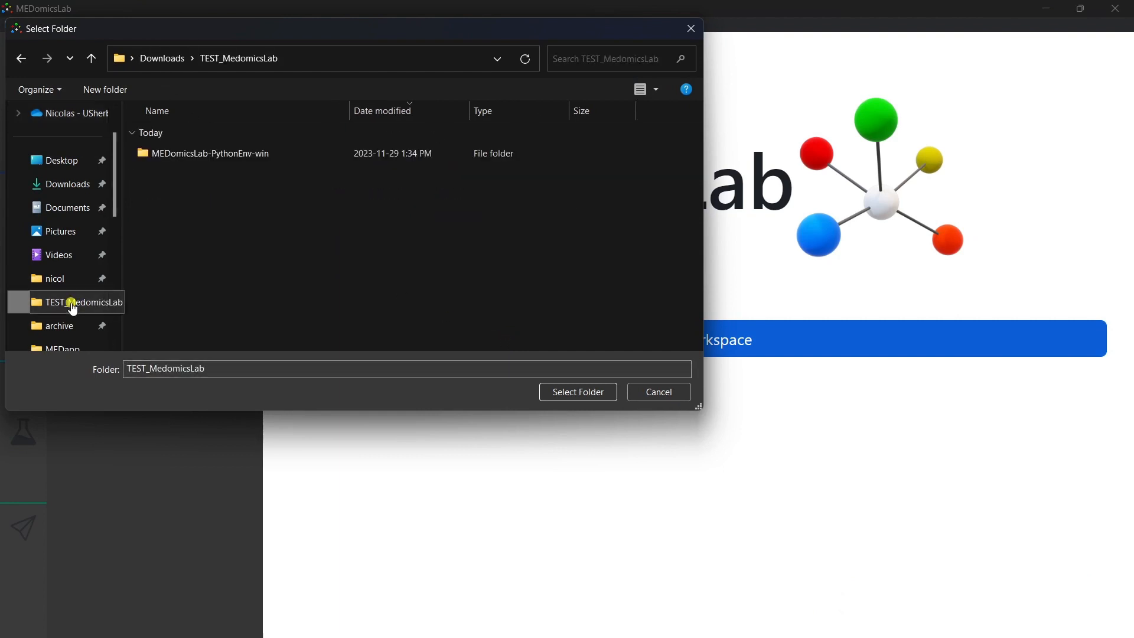
pyautogui.click(112, 94)
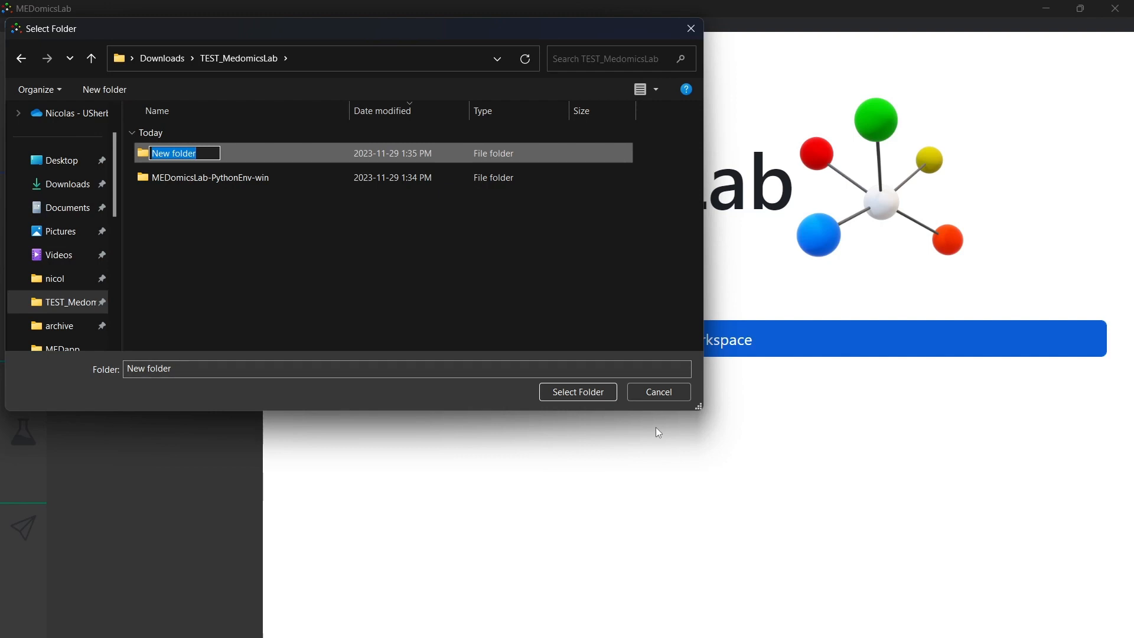
pyautogui.write('WORKSPACE_TEST')
pyautogui.press('Return')
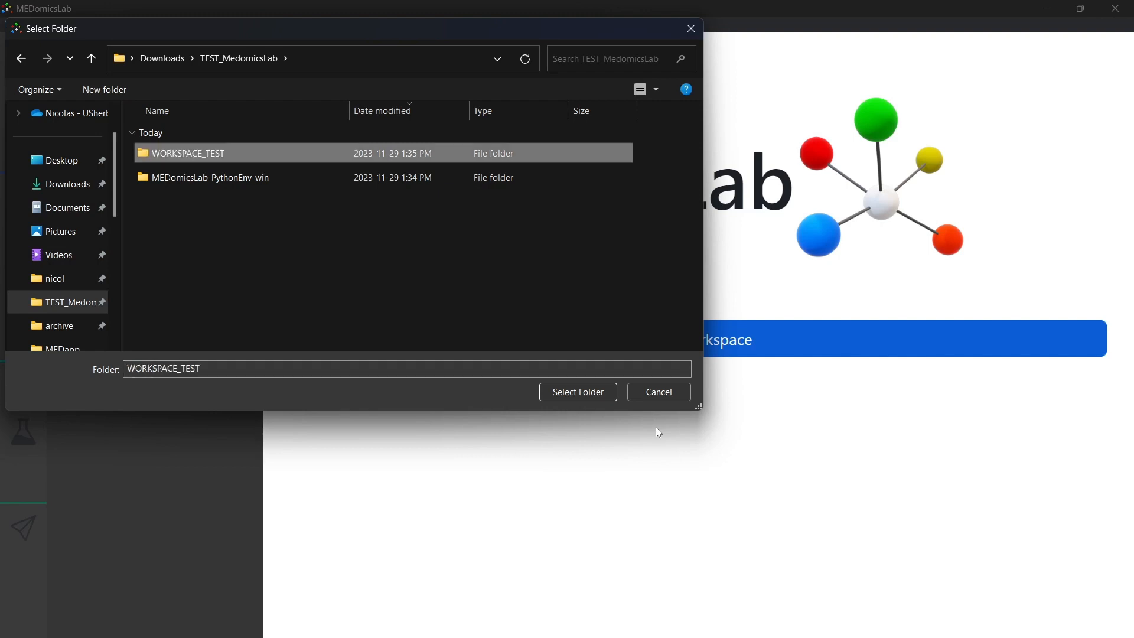
pyautogui.press('Return')
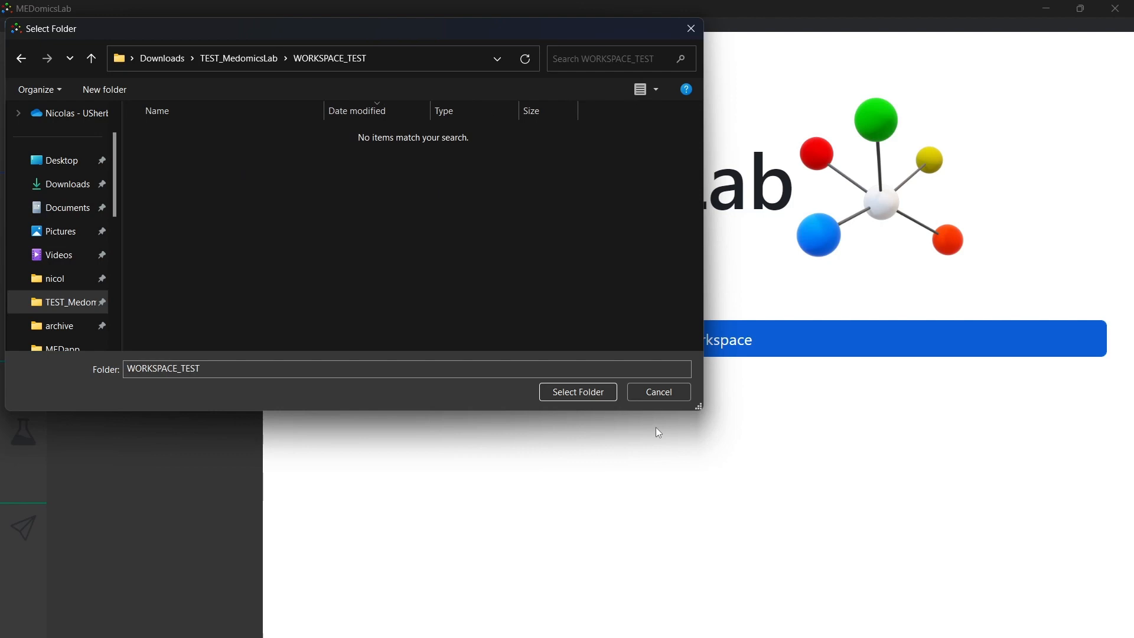
pyautogui.click(571, 393)
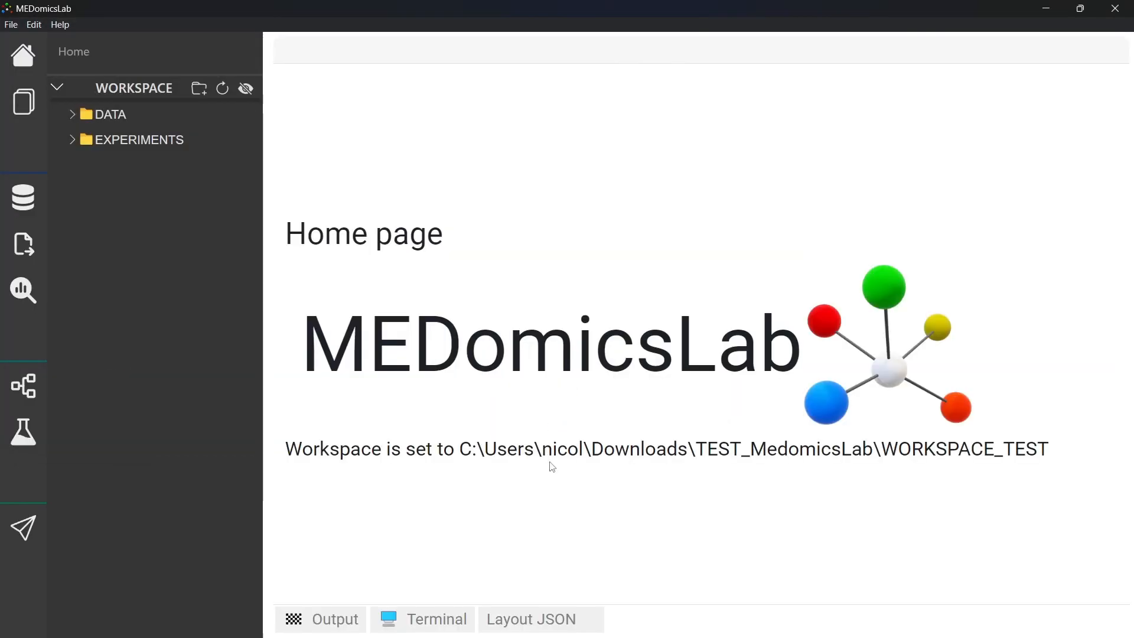
# Import breast-cancer.csv from the archive folder in File Explorer into the workspace's DATA folder, and expand DATA.
pyautogui.click(594, 635)
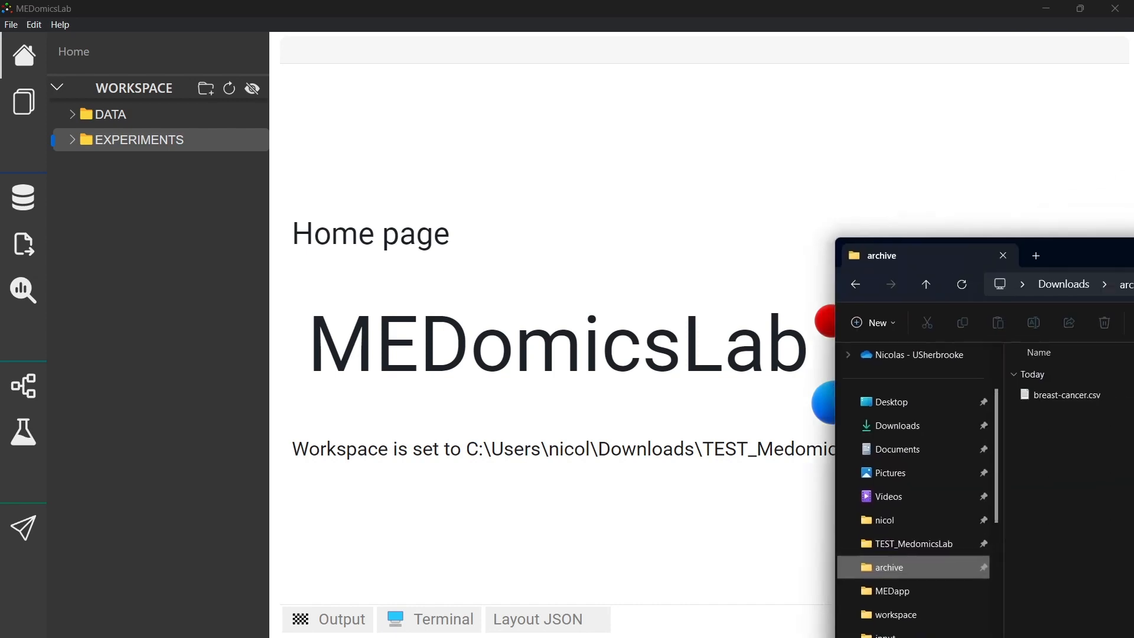
pyautogui.moveTo(1133, 260); pyautogui.dragTo(881, 133)
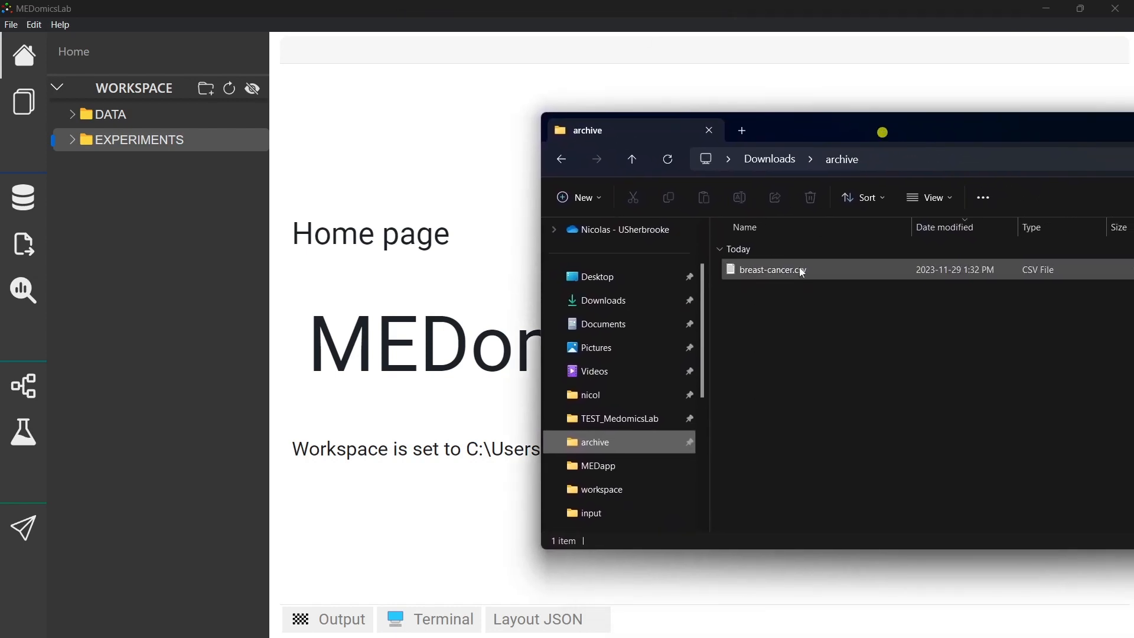
pyautogui.click(767, 272)
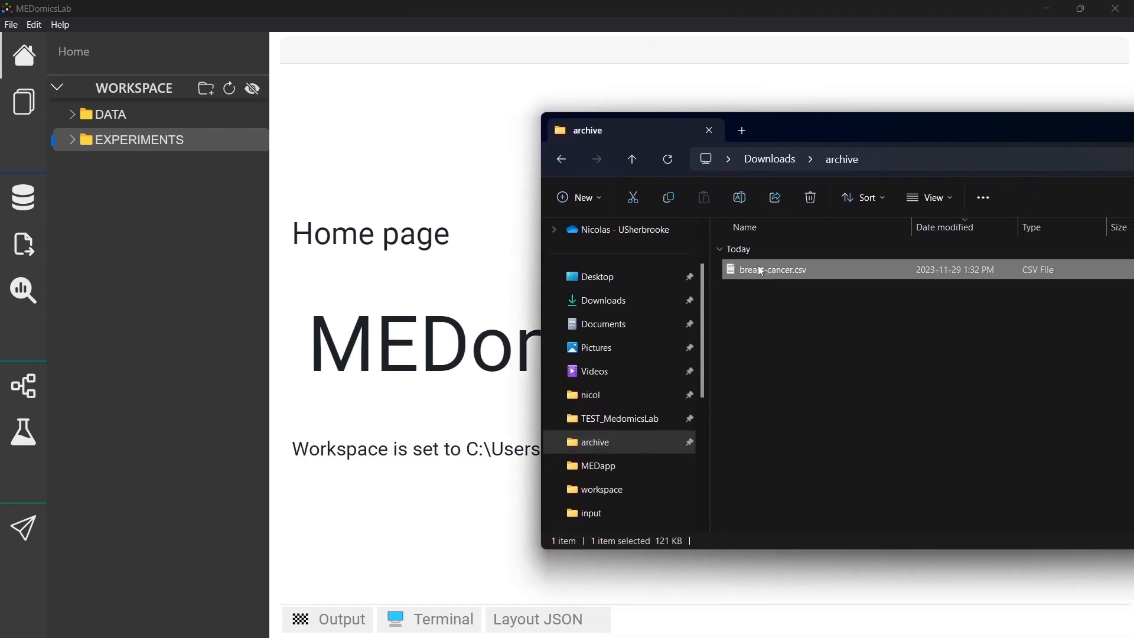
pyautogui.moveTo(761, 279); pyautogui.dragTo(177, 114)
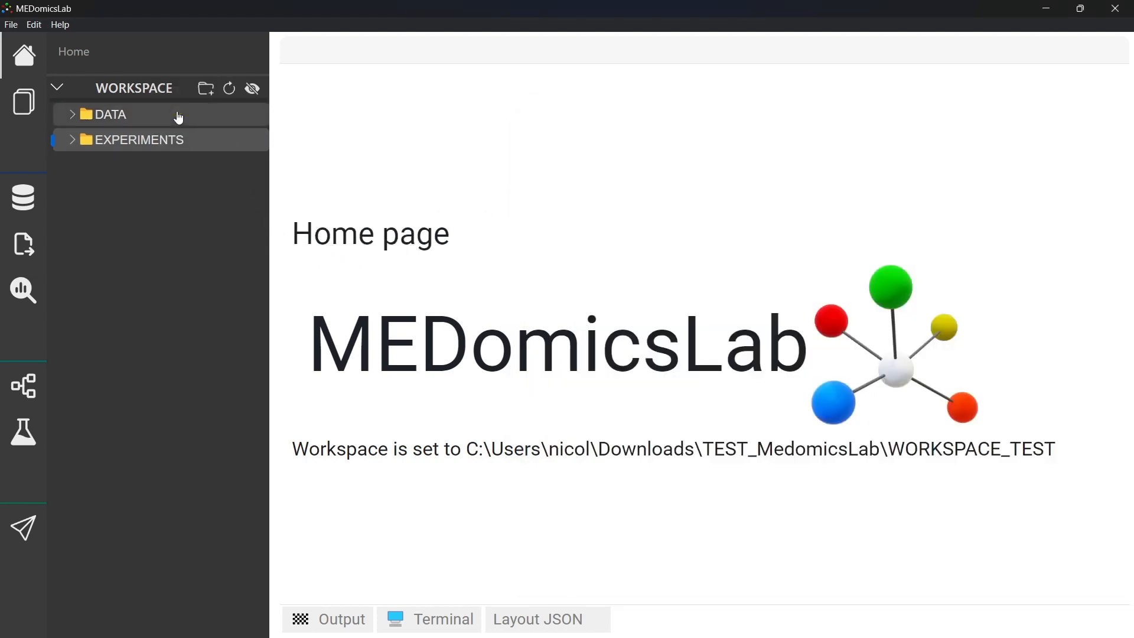
pyautogui.click(114, 117)
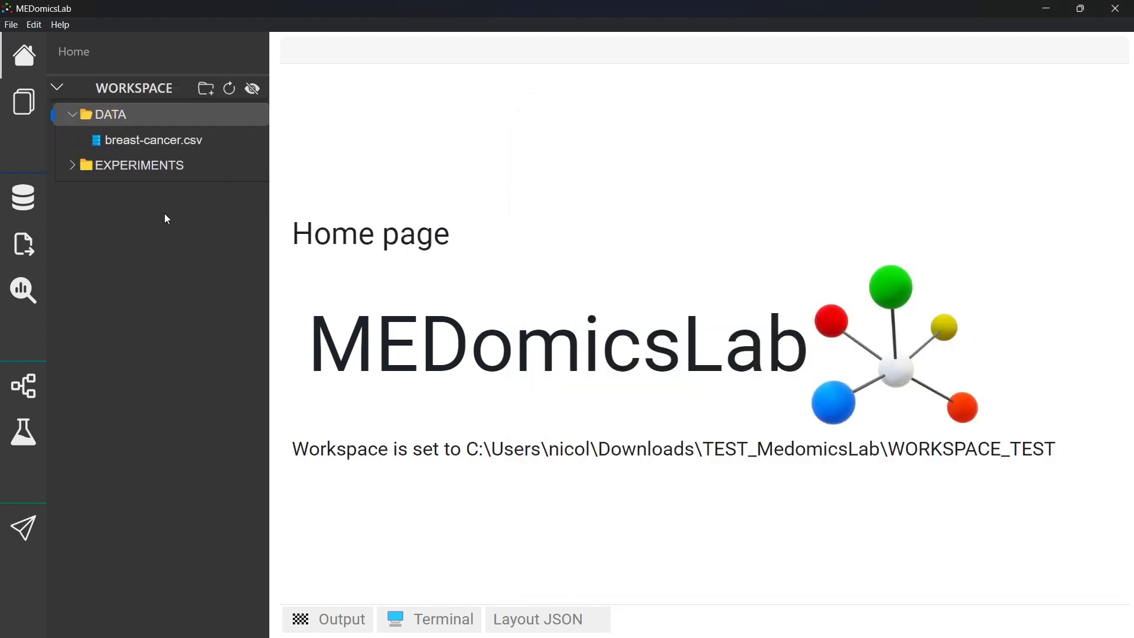
# View the contents of breast-cancer.csv in the data table viewer, and close the file.
pyautogui.click(128, 147)
pyautogui.doubleClick(150, 143)
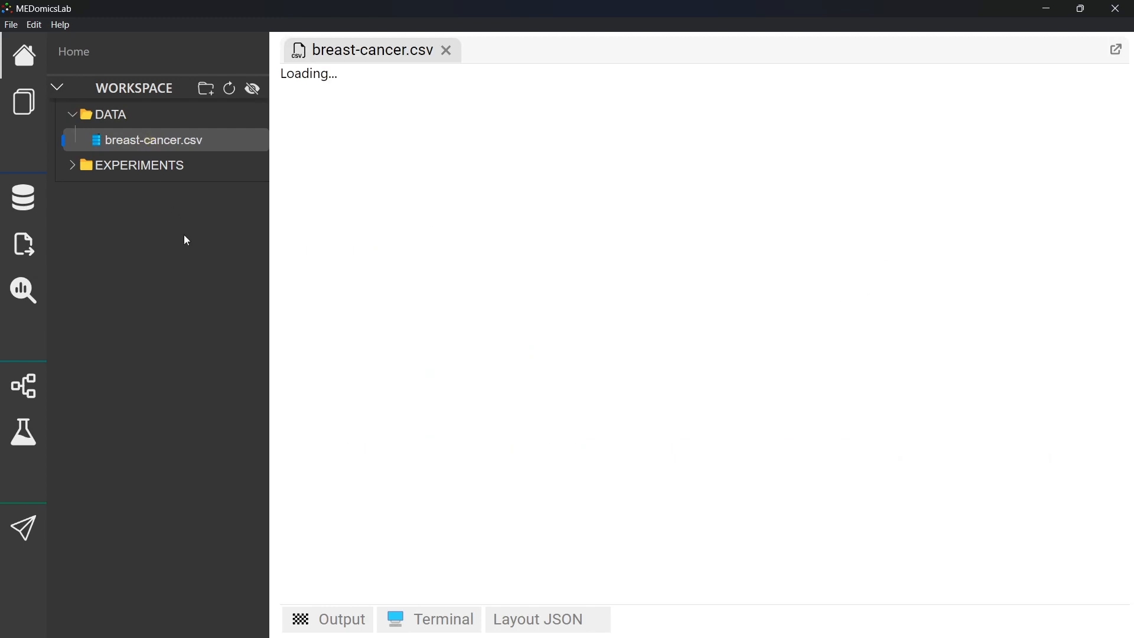
pyautogui.moveTo(412, 598)
pyautogui.mouseDown()
pyautogui.moveTo(463, 614)
pyautogui.moveTo(543, 614)
pyautogui.moveTo(405, 598)
pyautogui.mouseUp()
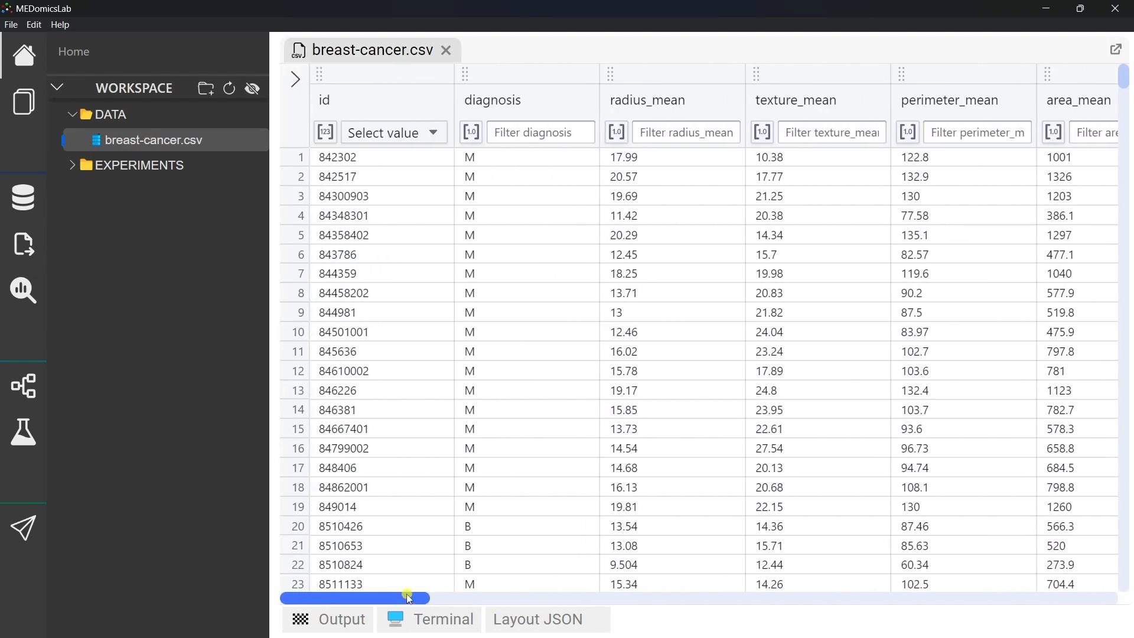
pyautogui.click(449, 52)
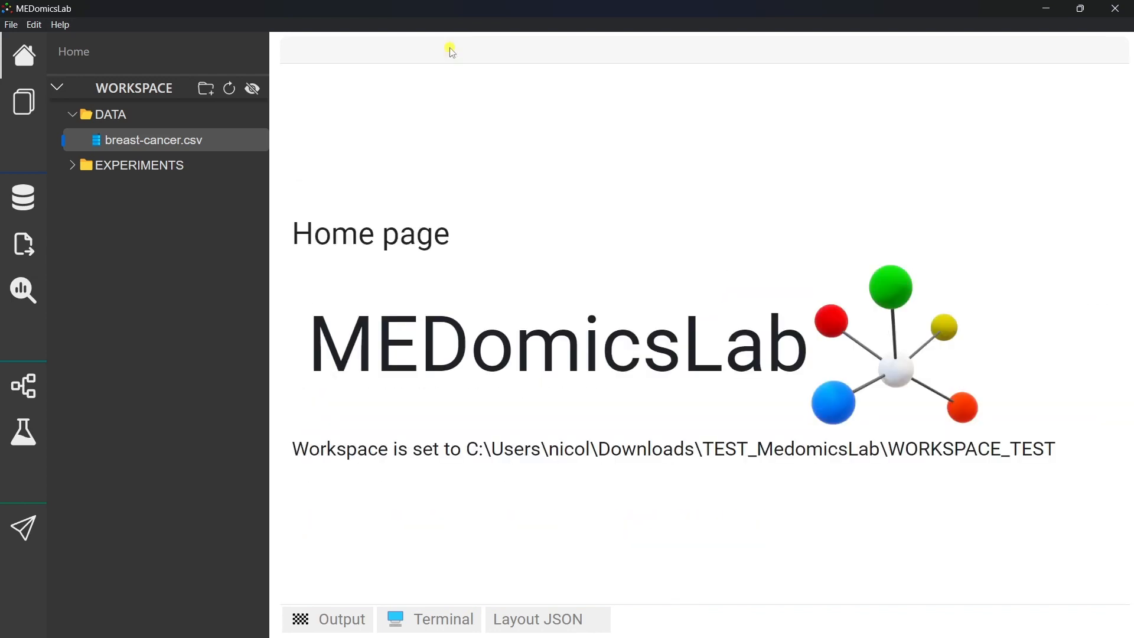
# Duplicate breast-cancer.csv within the DATA folder.
pyautogui.click(176, 142)
pyautogui.hotkey('ctrl', 'c')
pyautogui.hotkey('ctrl', 'v')
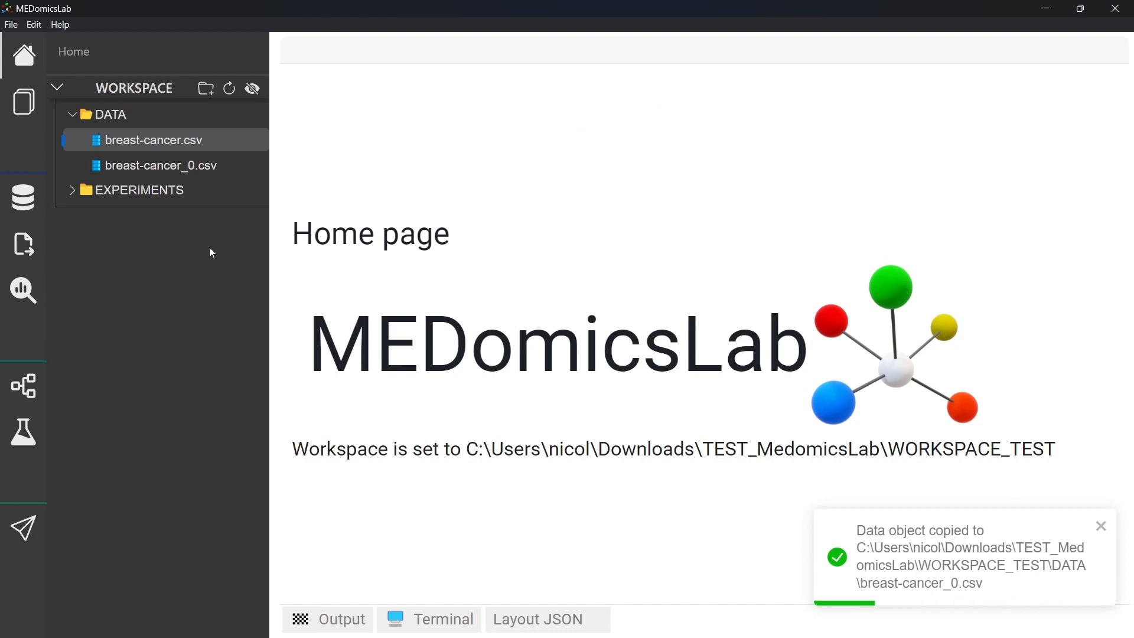
# Open breast-cancer.csv and breast-cancer_0.csv side by side and look through their rows.
pyautogui.doubleClick(190, 142)
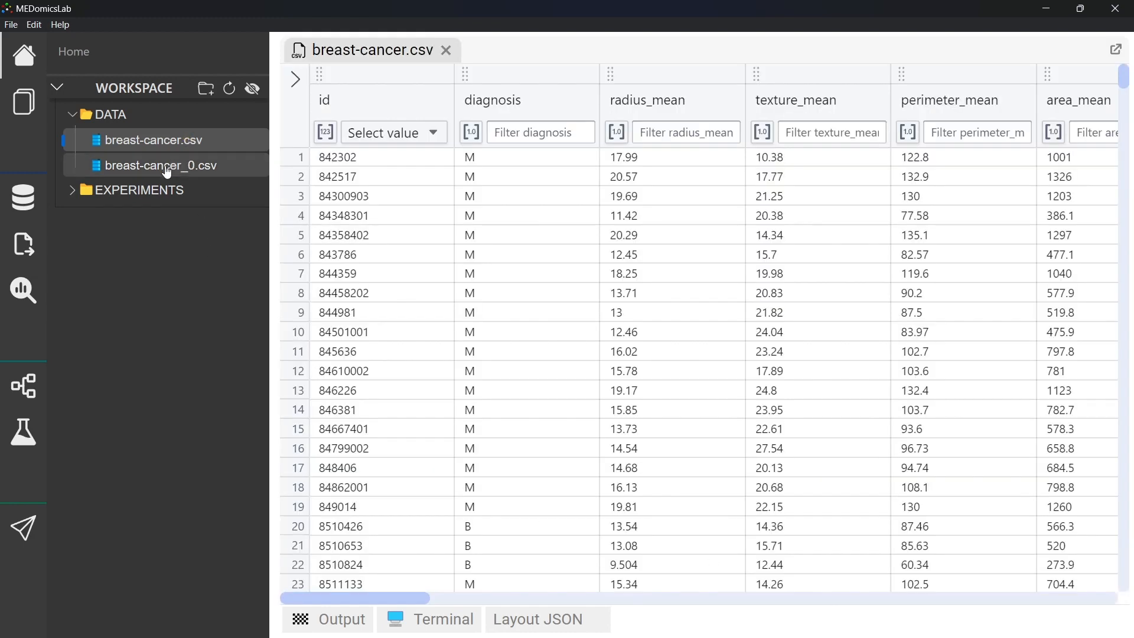
pyautogui.doubleClick(170, 167)
pyautogui.moveTo(553, 56); pyautogui.dragTo(990, 315)
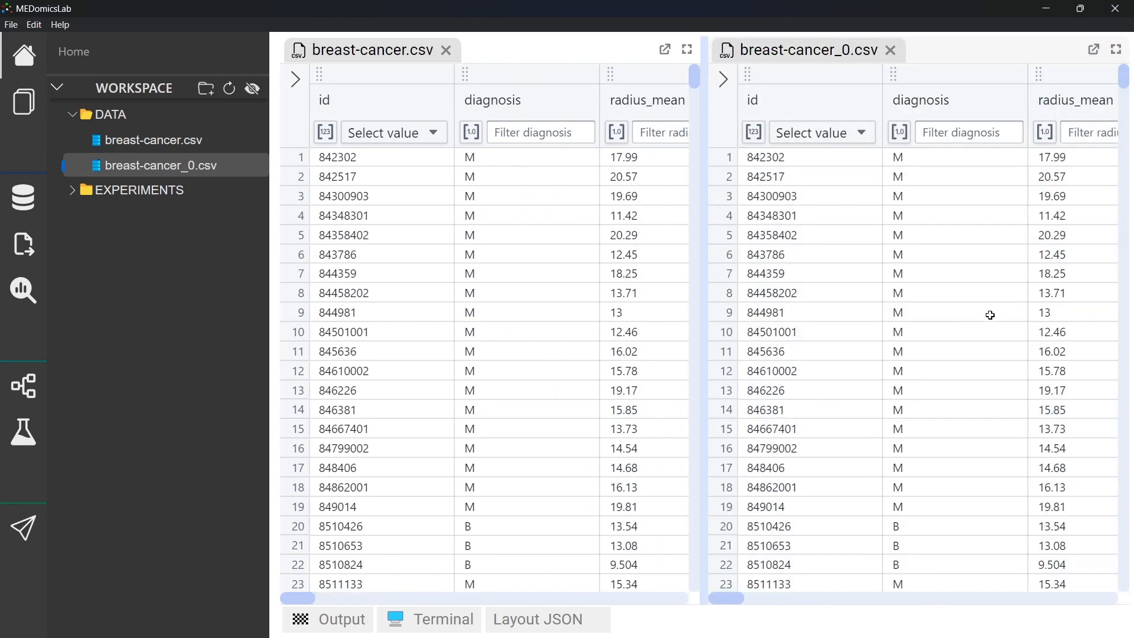
pyautogui.scroll(-20, 920, 265)
pyautogui.scroll(-5, 919, 265)
pyautogui.moveTo(305, 600)
pyautogui.mouseDown()
pyautogui.moveTo(352, 602)
pyautogui.moveTo(294, 598)
pyautogui.mouseUp()
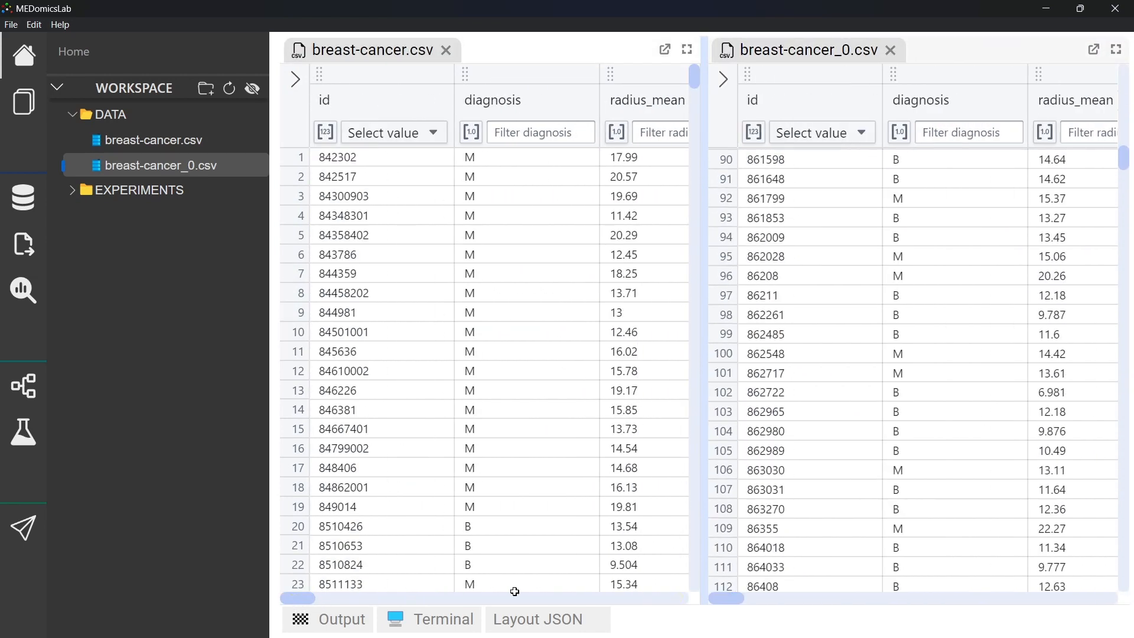
# Show the Output area with the active server processes, reduce its height, and hide it.
pyautogui.click(352, 620)
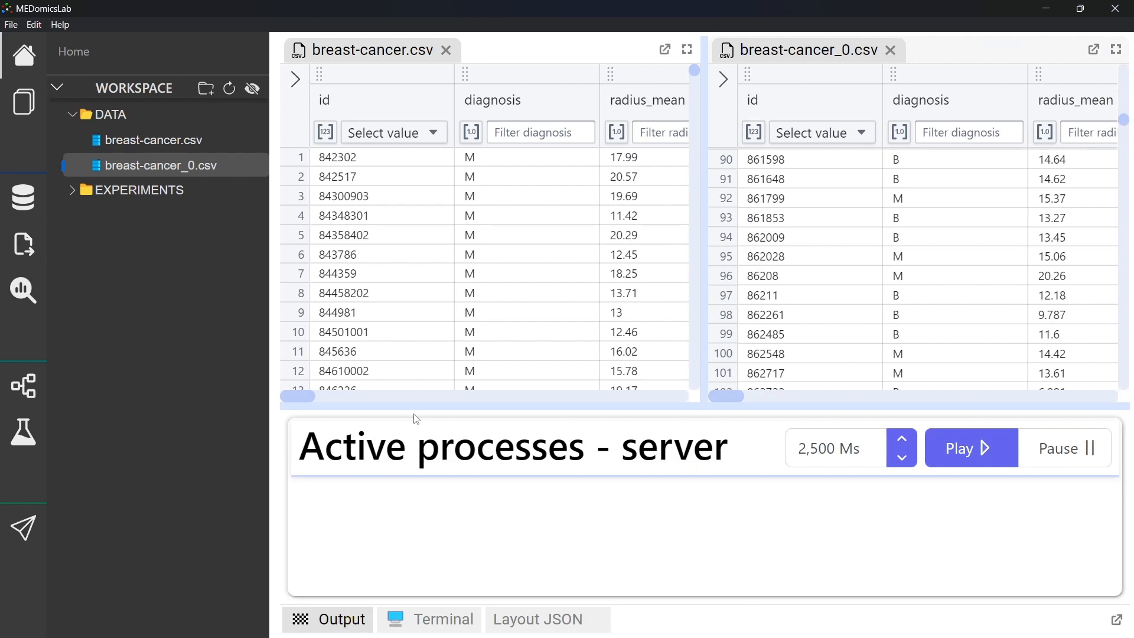
pyautogui.moveTo(416, 406); pyautogui.dragTo(420, 516)
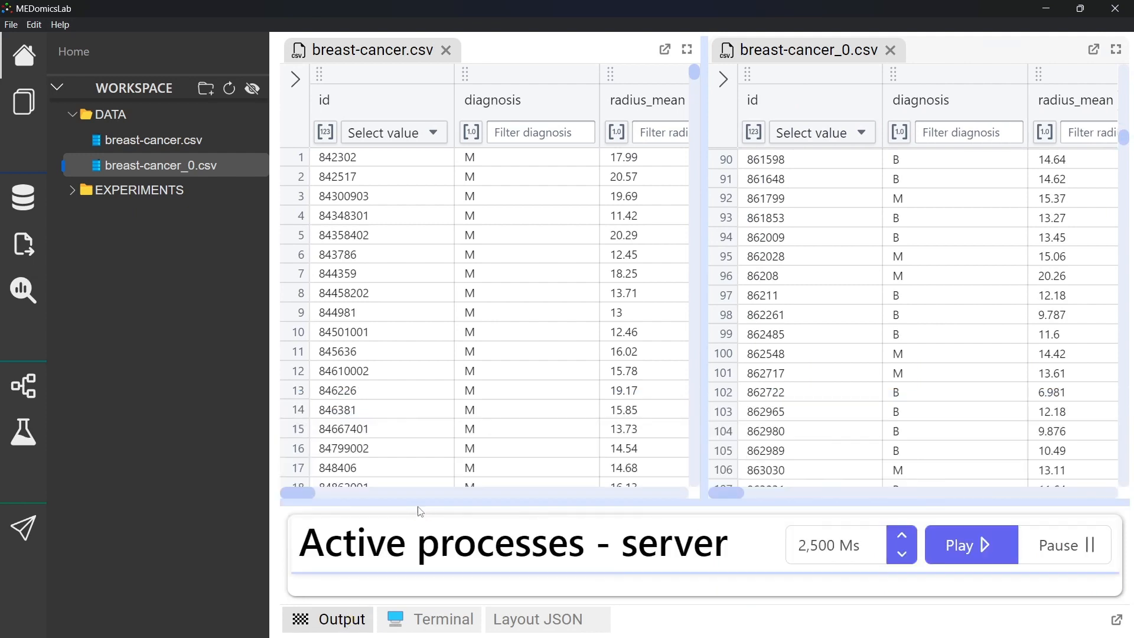
pyautogui.click(337, 630)
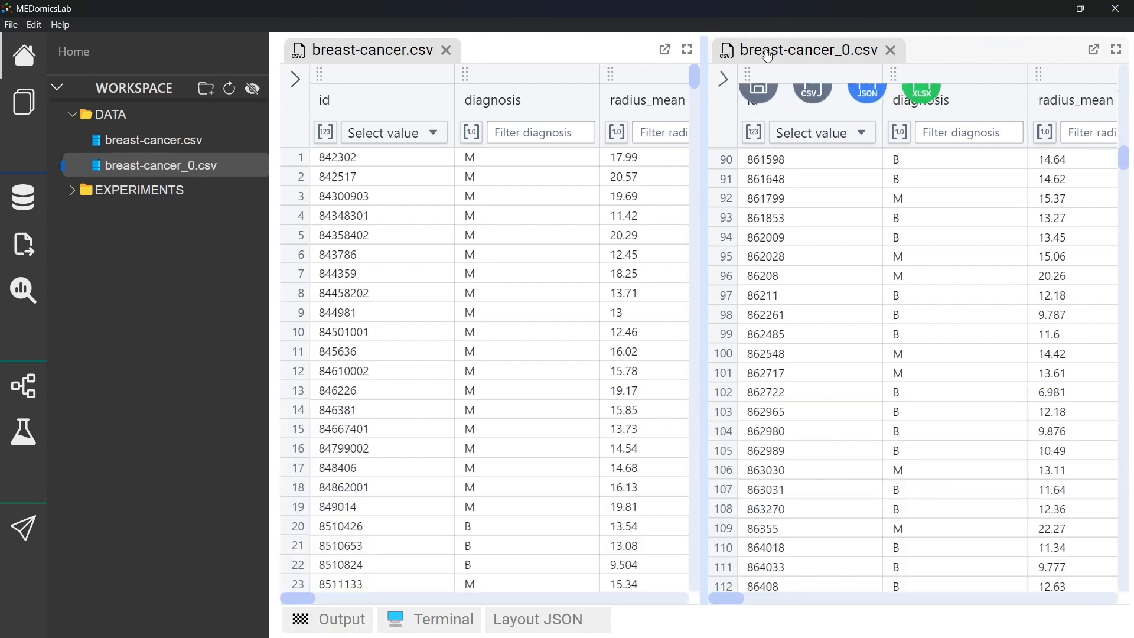
# Merge the two side-by-side tables into a single tab group and close both files.
pyautogui.moveTo(809, 50); pyautogui.dragTo(522, 201)
pyautogui.moveTo(519, 344); pyautogui.dragTo(570, 50)
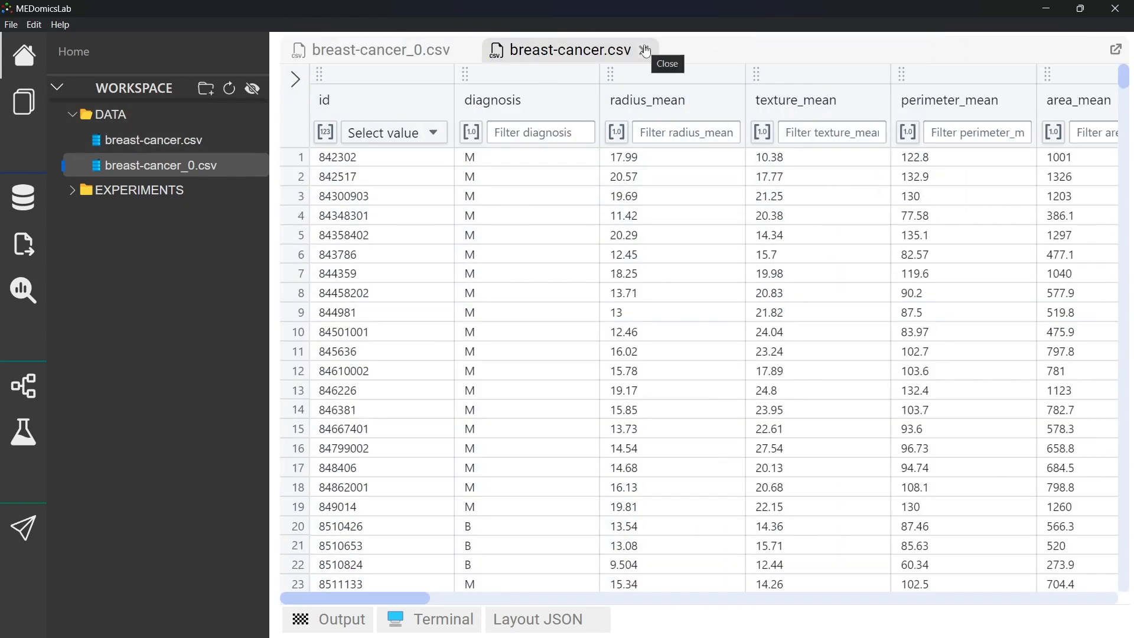
pyautogui.click(644, 50)
pyautogui.click(464, 51)
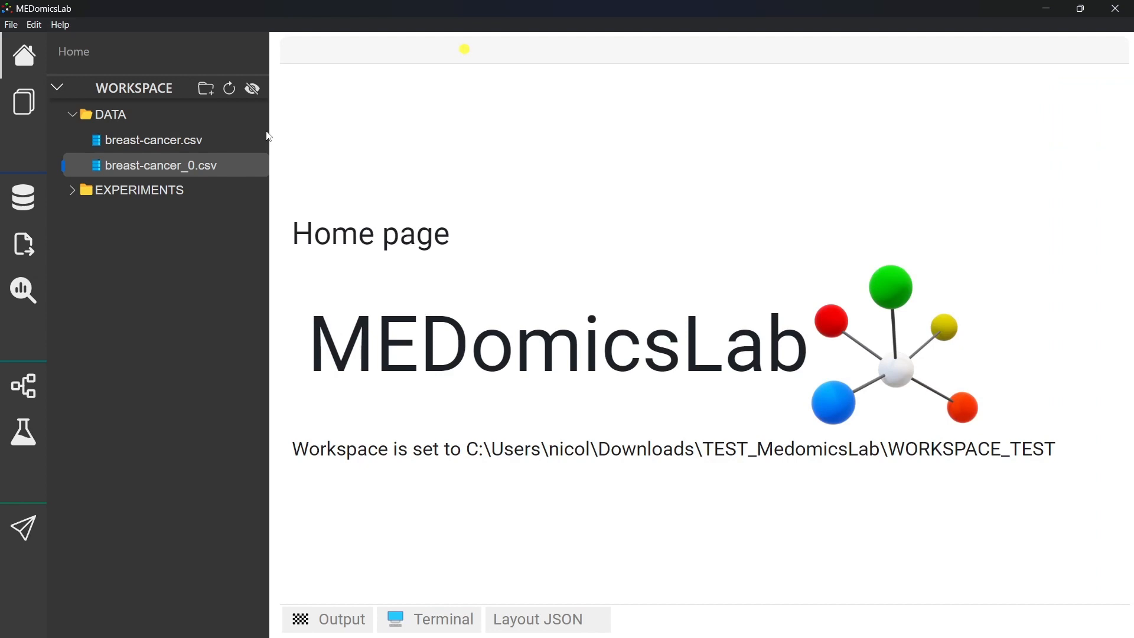
# Reveal breast-cancer.csv in File Explorer, check the DATA folder's files, and close that window.
pyautogui.rightClick(160, 149)
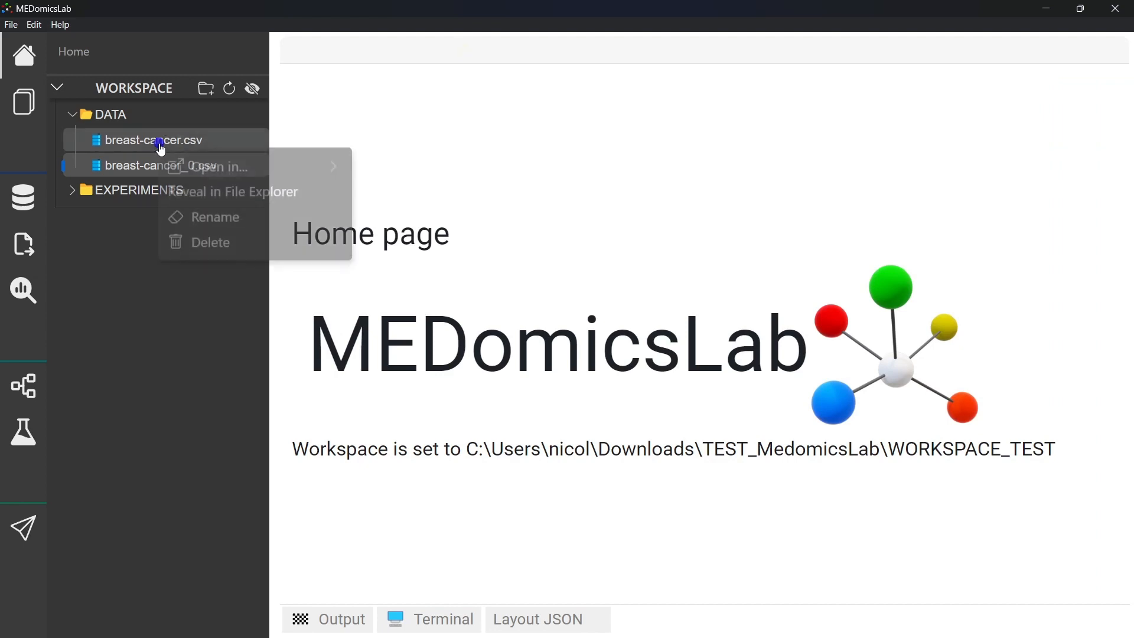
pyautogui.moveTo(203, 161)
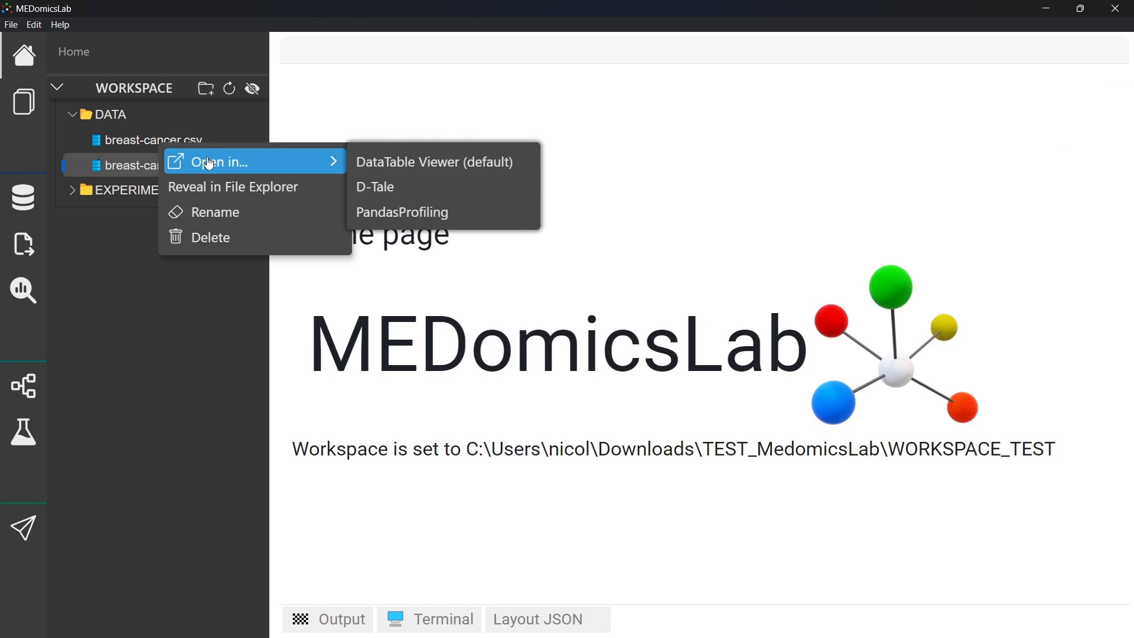
pyautogui.click(219, 197)
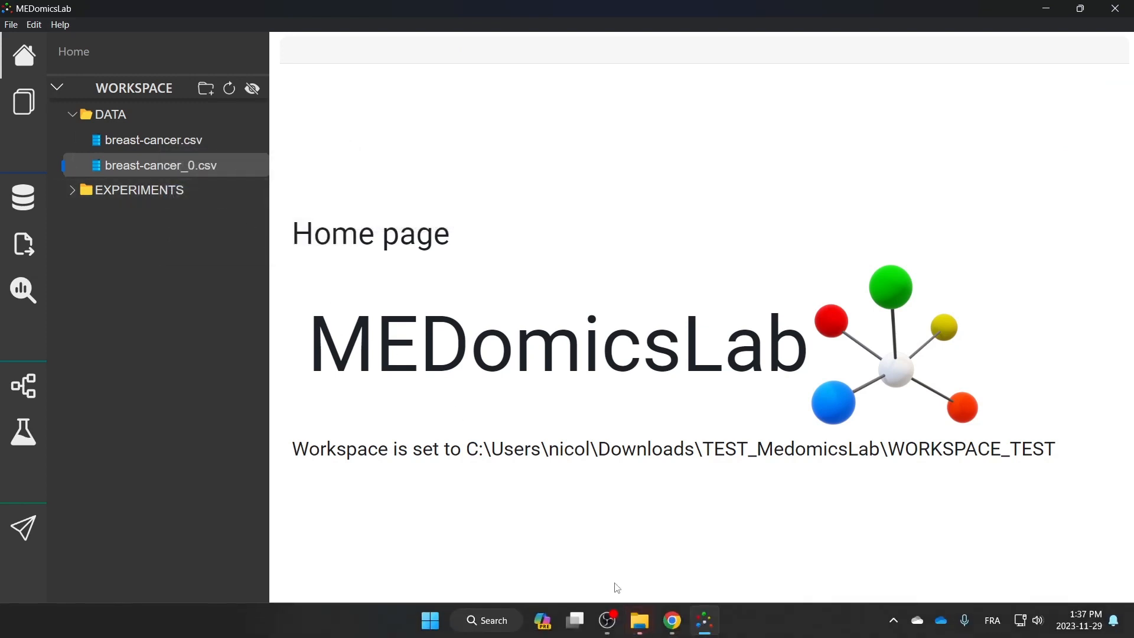
pyautogui.moveTo(639, 620)
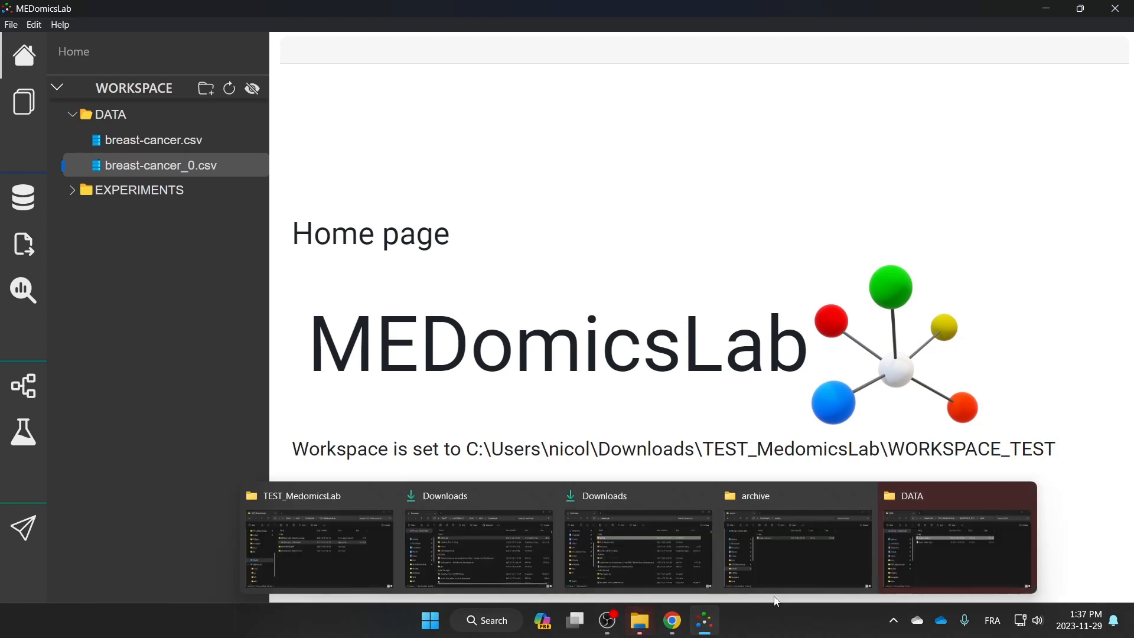
pyautogui.click(896, 557)
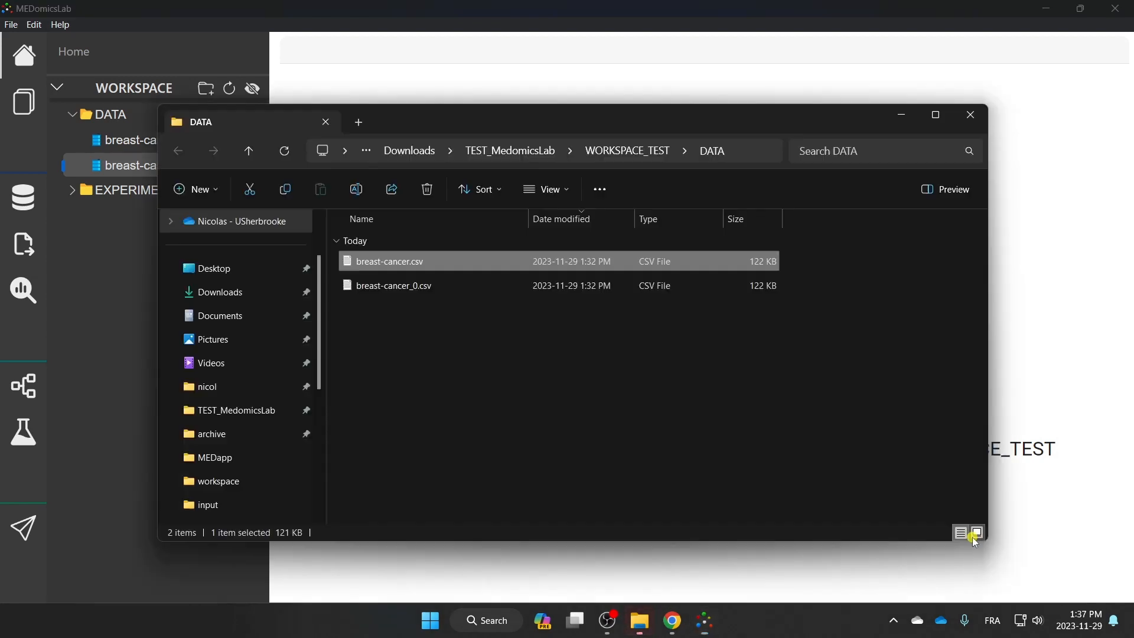
pyautogui.click(502, 350)
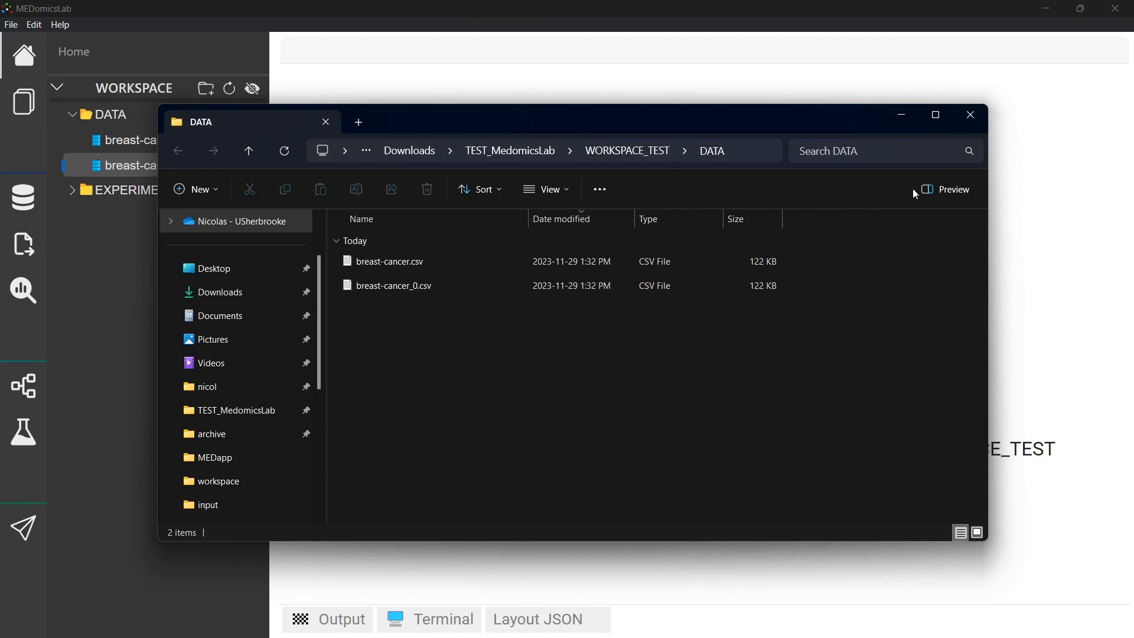
pyautogui.click(974, 119)
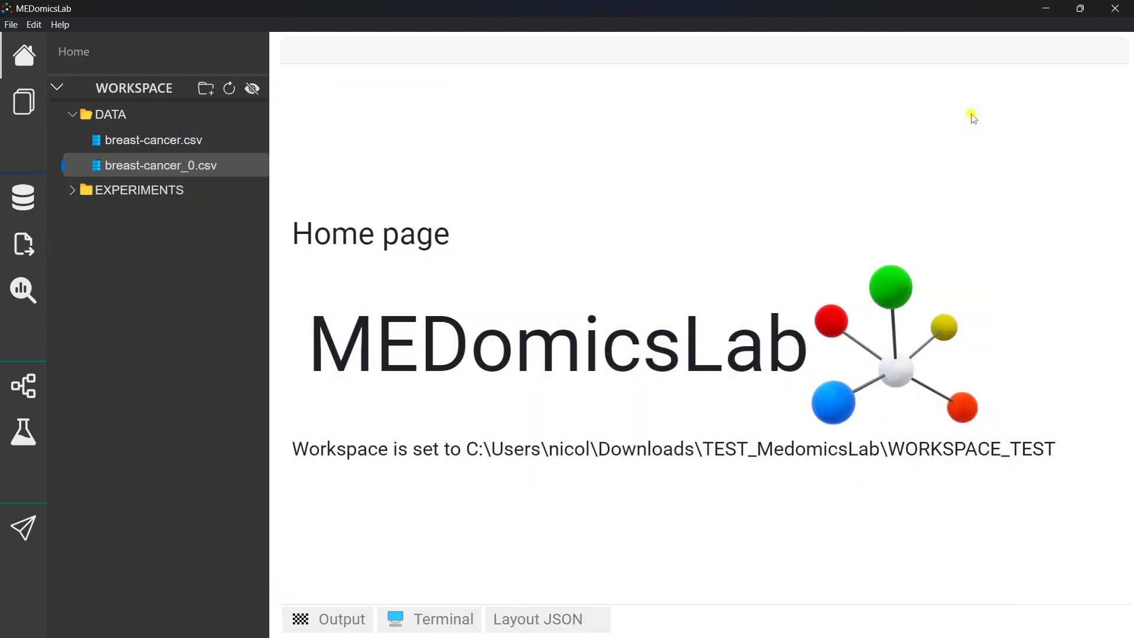
# Create a new folder inside DATA and name it test_folder.
pyautogui.click(202, 89)
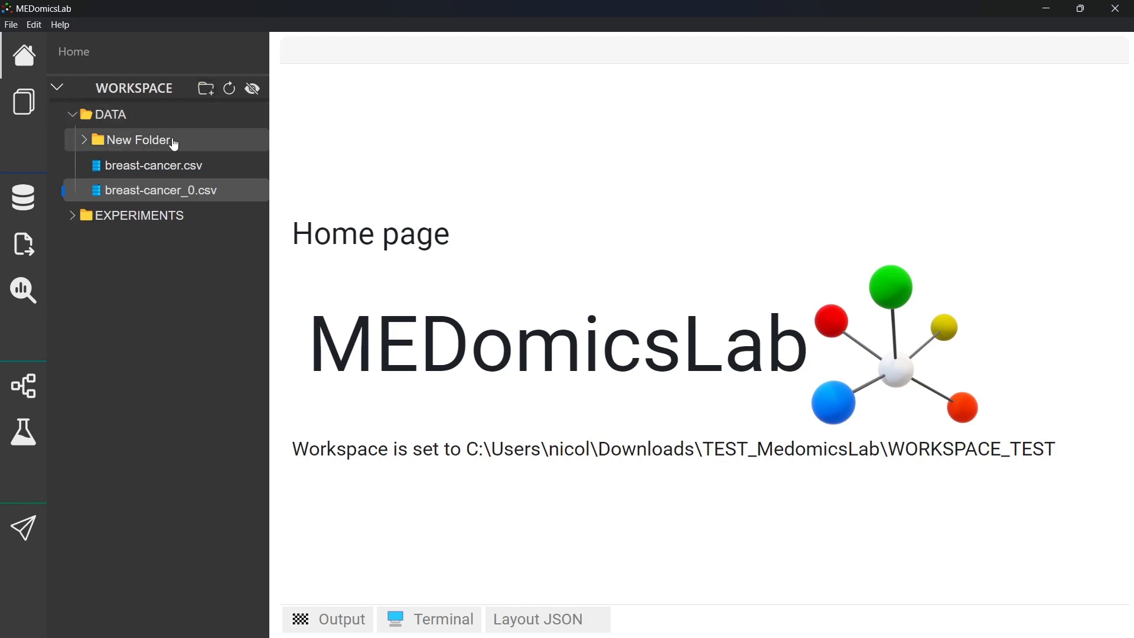
pyautogui.click(173, 142)
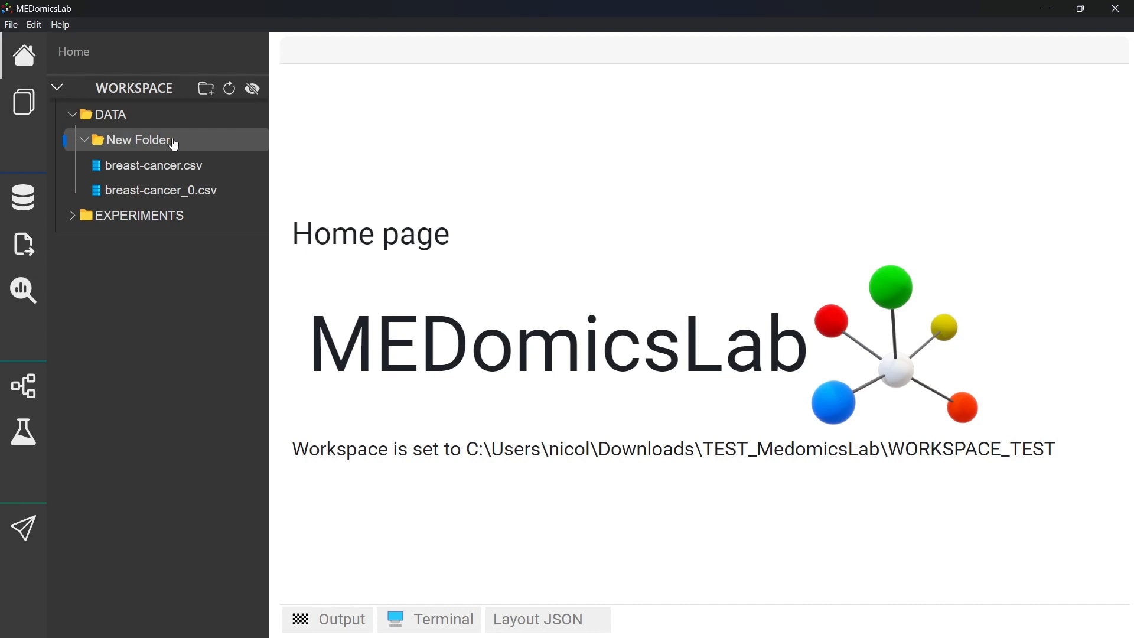
pyautogui.click(173, 141)
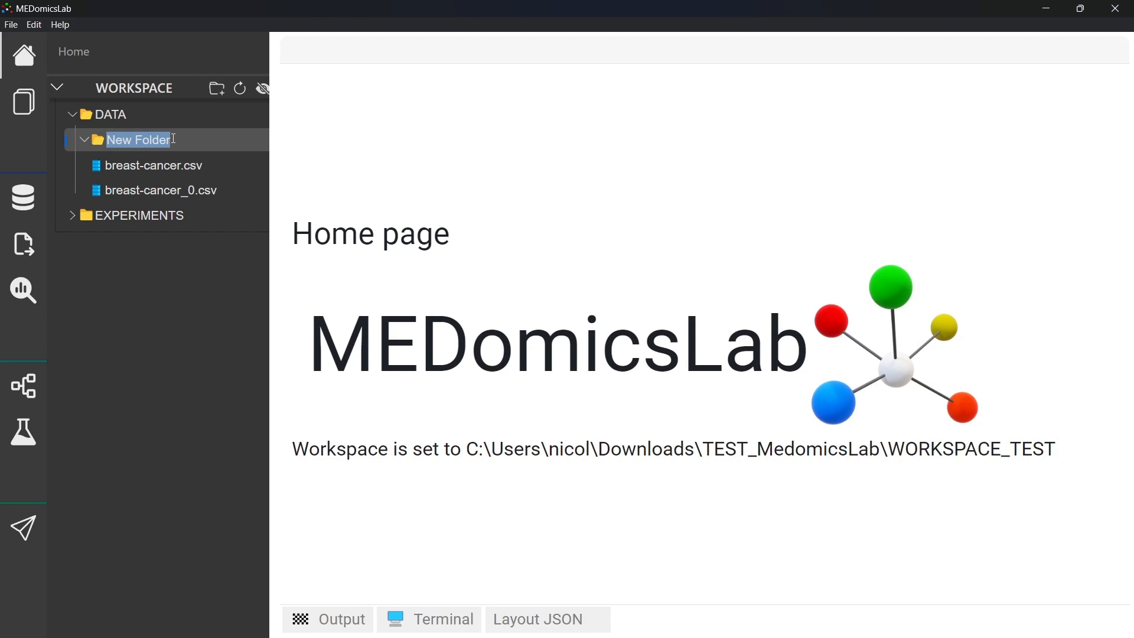
pyautogui.write('tes')
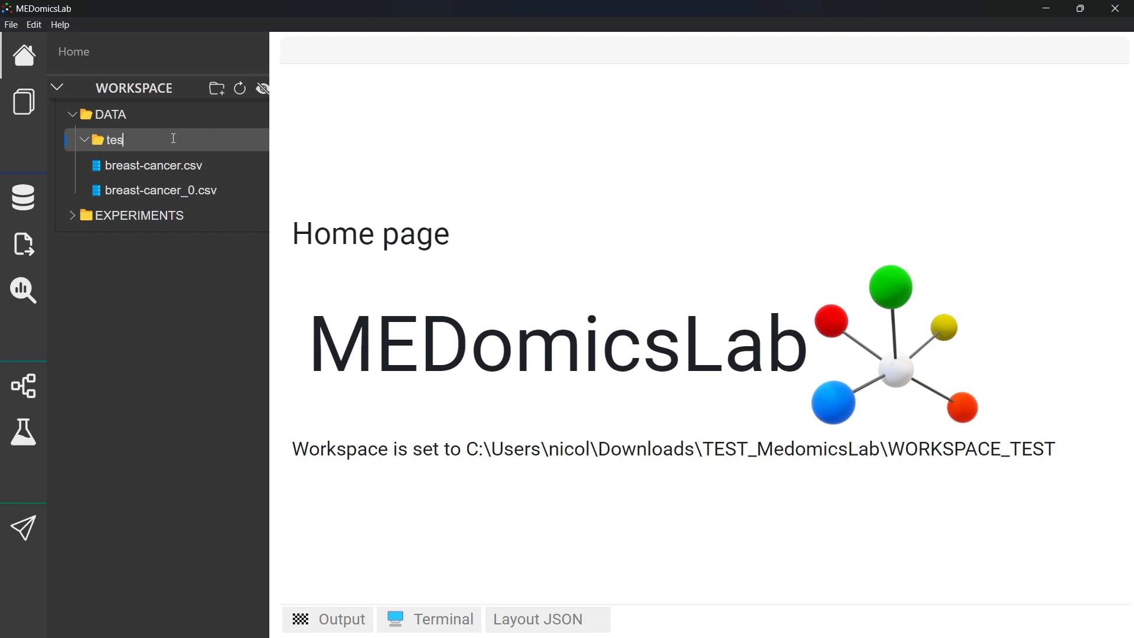
pyautogui.write('t_folder')
pyautogui.press('Return')
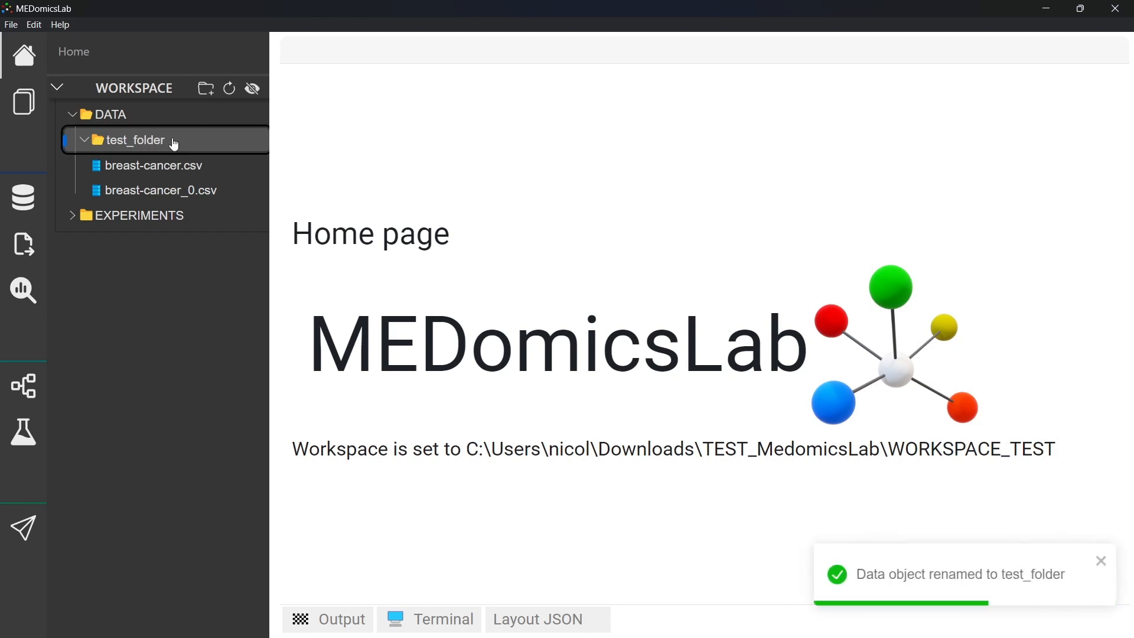
# Rename test_folder in the DATA folder as test_rename.
pyautogui.rightClick(173, 140)
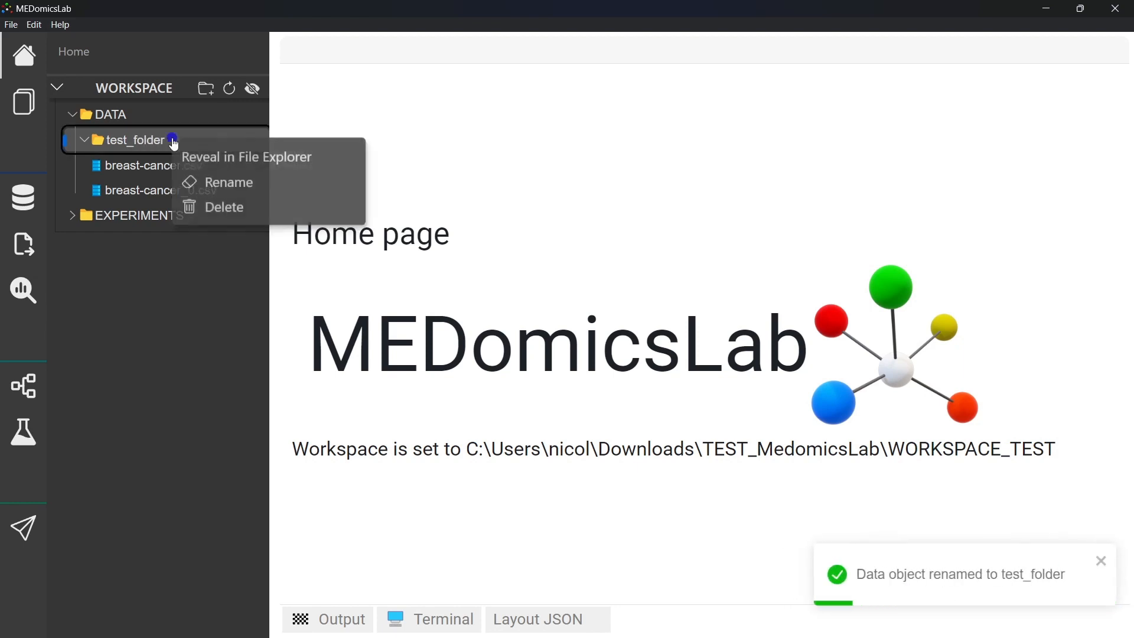
pyautogui.click(209, 186)
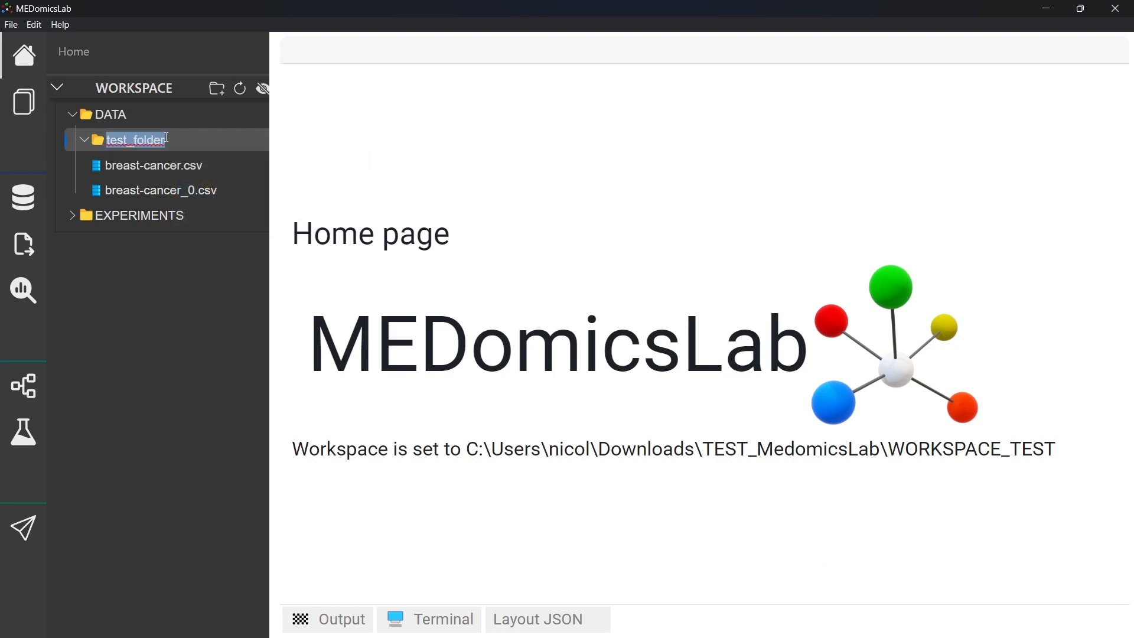
pyautogui.click(168, 140)
pyautogui.press('BackSpace')
pyautogui.press('BackSpace')
pyautogui.press('BackSpace')
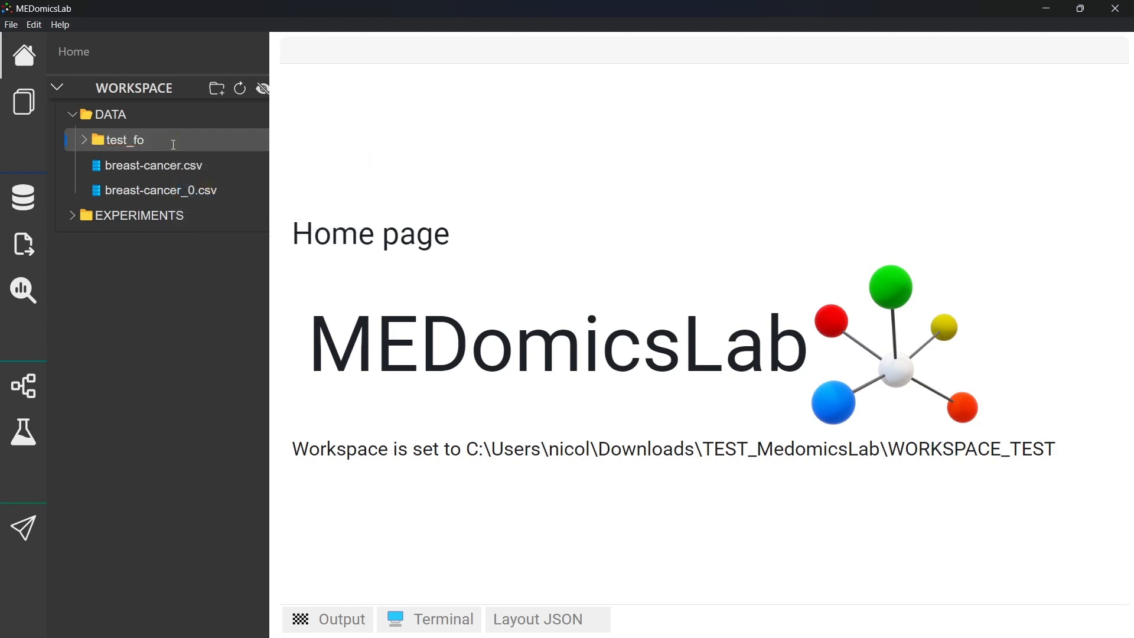
pyautogui.press('BackSpace')
pyautogui.write('rename')
pyautogui.press('Return')
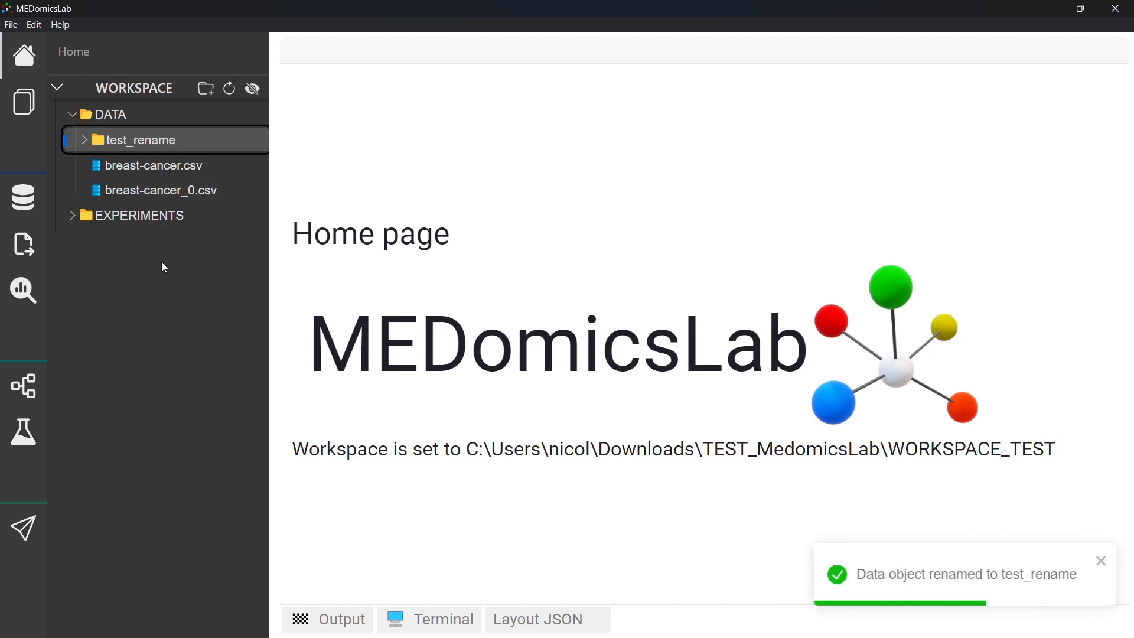
# Move breast-cancer.csv into the test_rename folder, check the folder's contents and collapse it.
pyautogui.moveTo(154, 166); pyautogui.dragTo(166, 135)
pyautogui.click(154, 141)
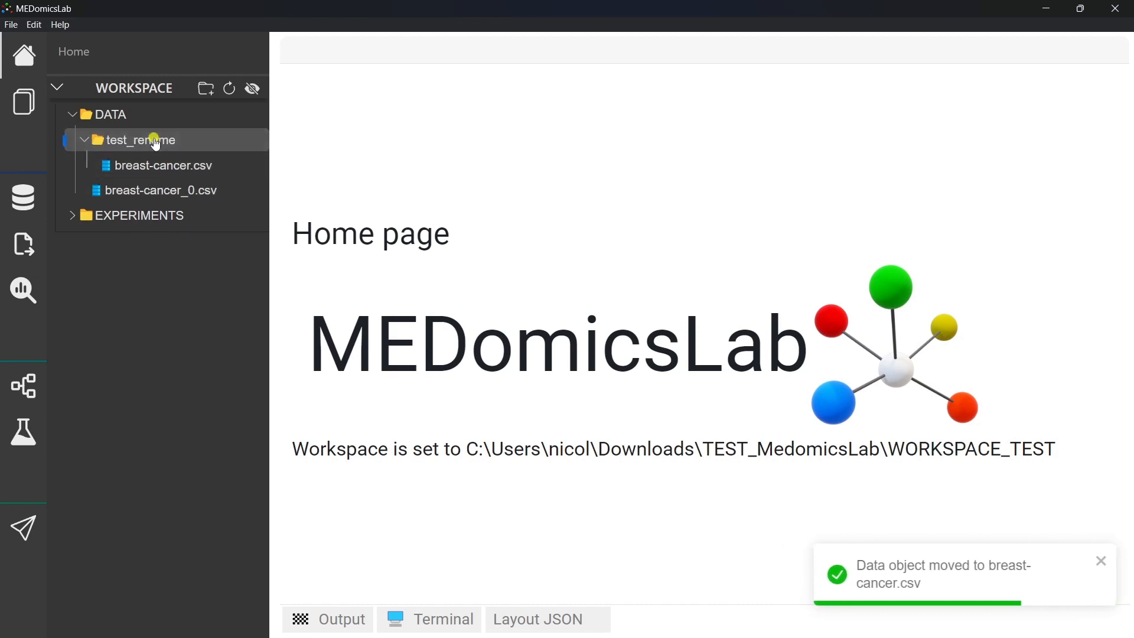
pyautogui.click(155, 142)
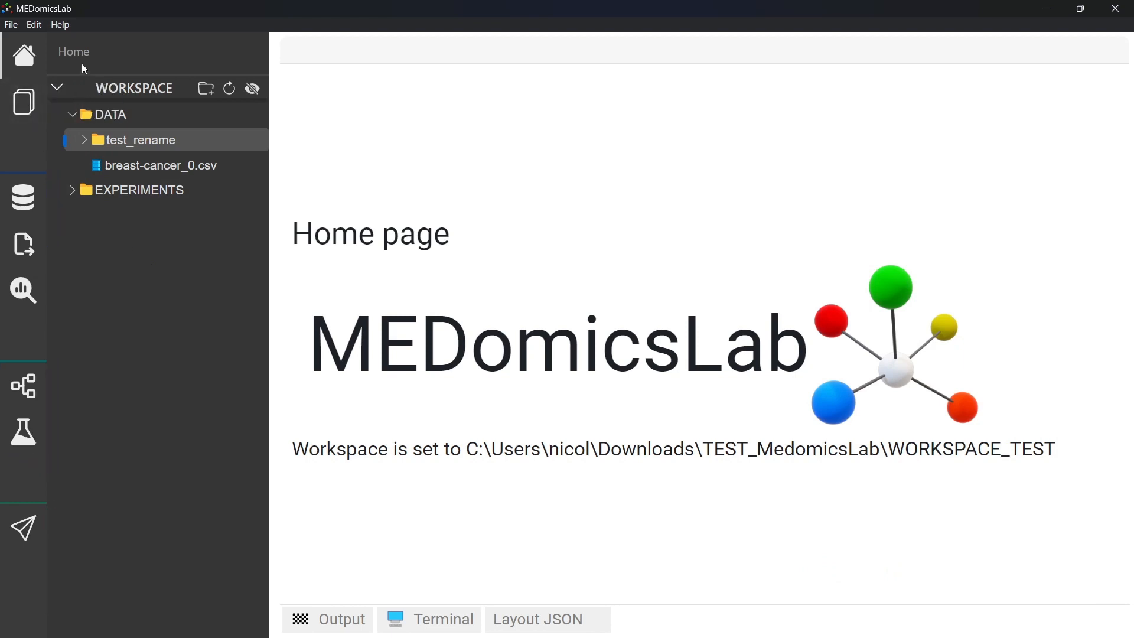
# Start changing the workspace and create a folder named SECOND_WORKSPACE inside TEST_MedomicsLab for it.
pyautogui.click(20, 112)
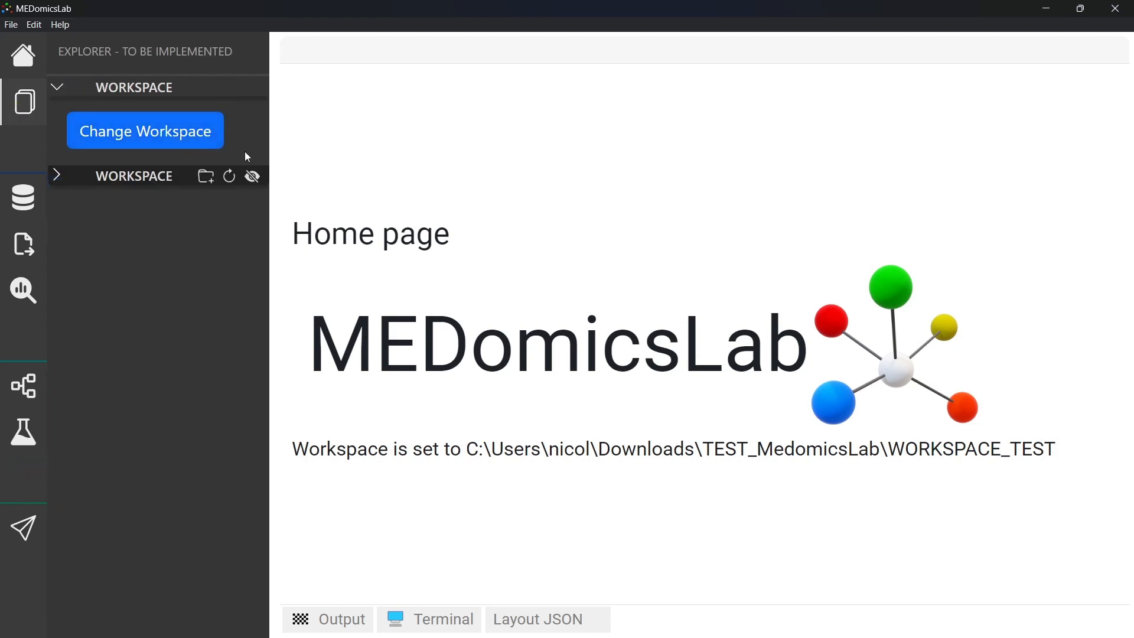
pyautogui.click(162, 141)
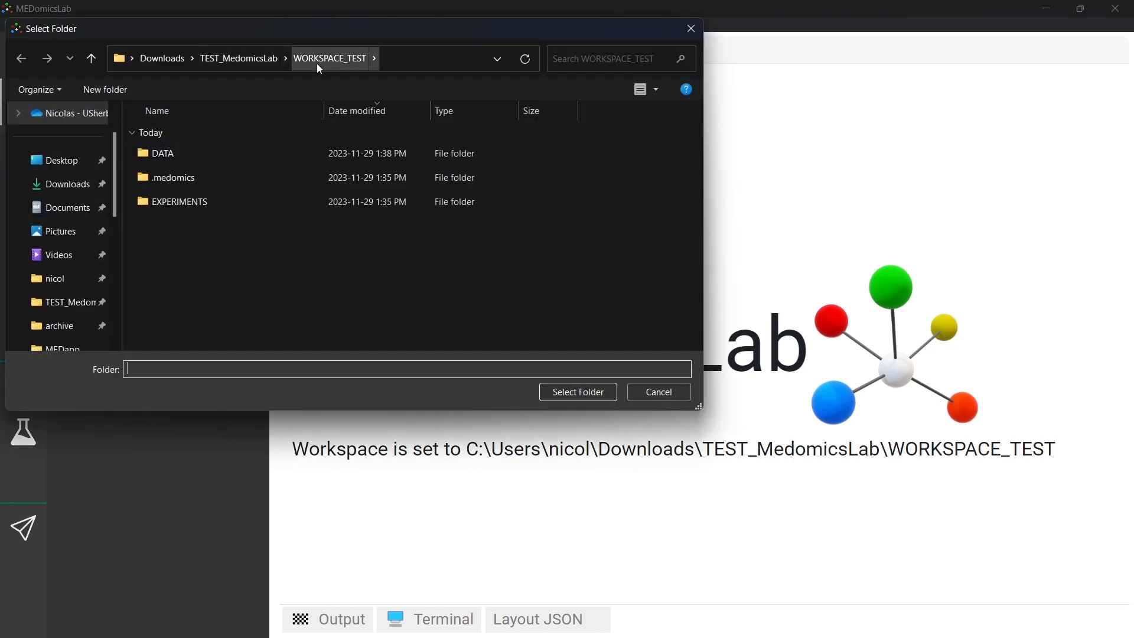
pyautogui.click(244, 59)
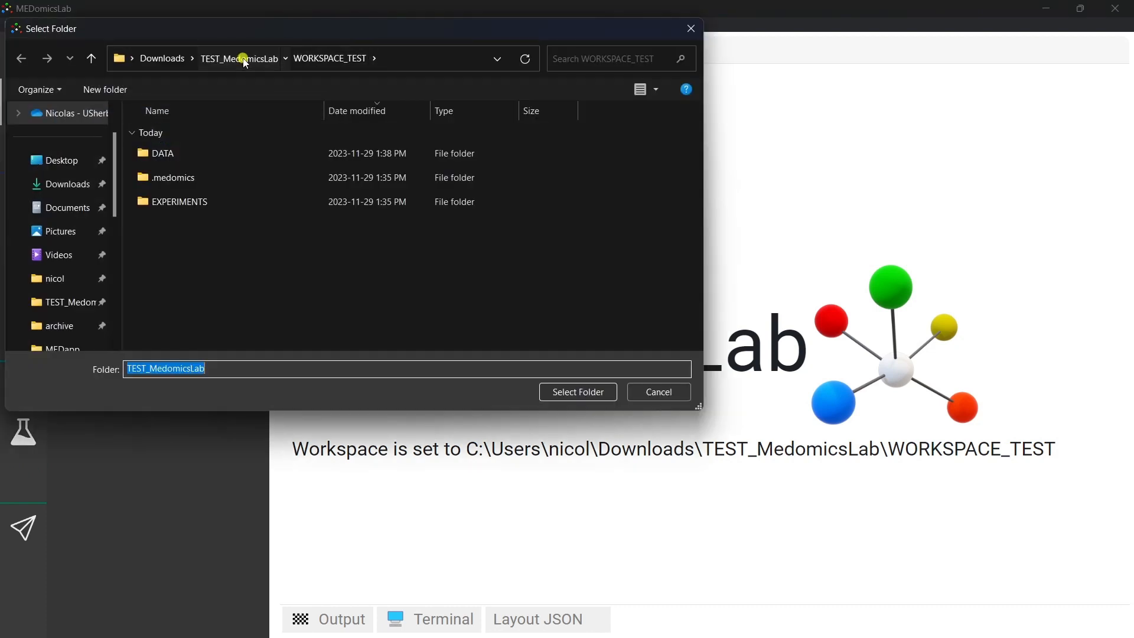
pyautogui.click(110, 89)
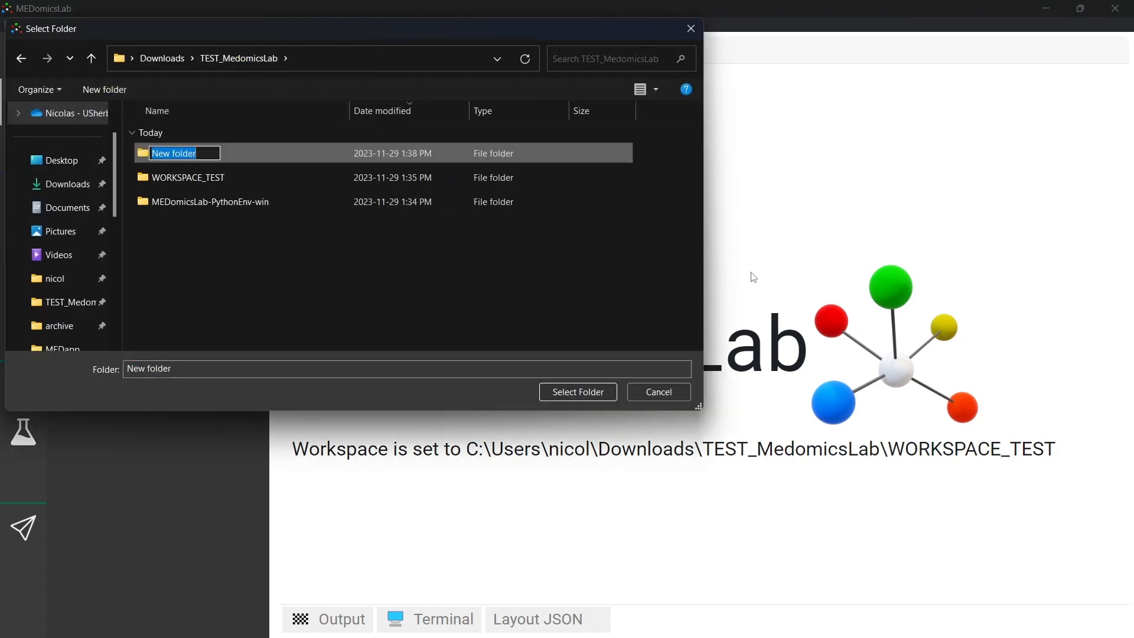
pyautogui.write('SECOND_WORKSPACE')
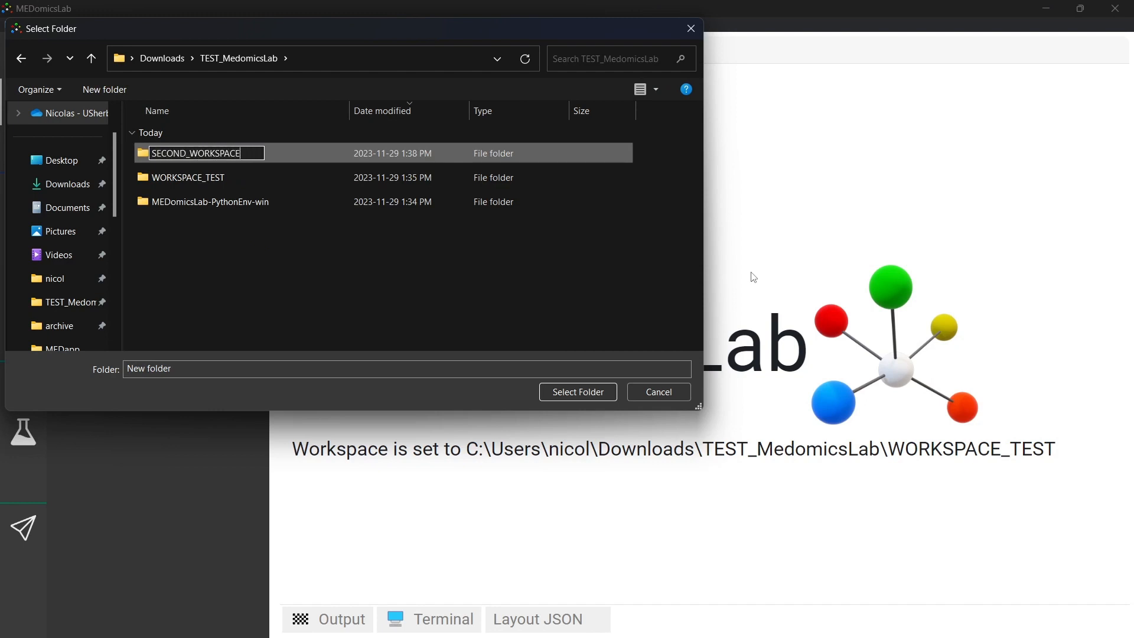
pyautogui.press('Return')
pyautogui.press('Return')
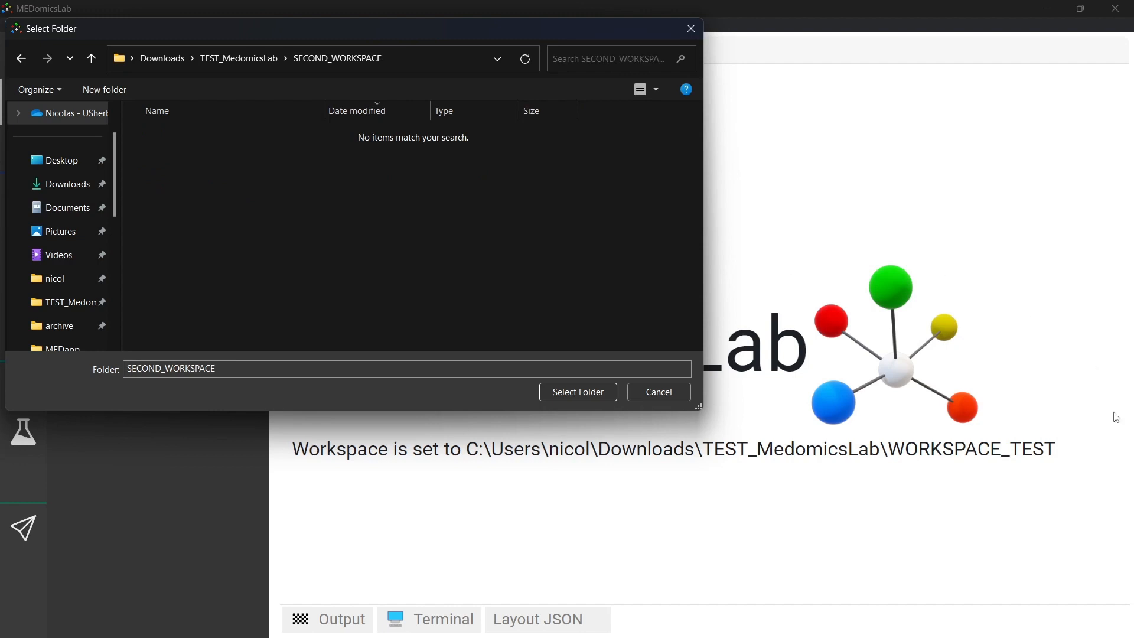
# Set SECOND_WORKSPACE as the workspace and expand its DATA and EXPERIMENTS folders in the workspace tree.
pyautogui.click(576, 392)
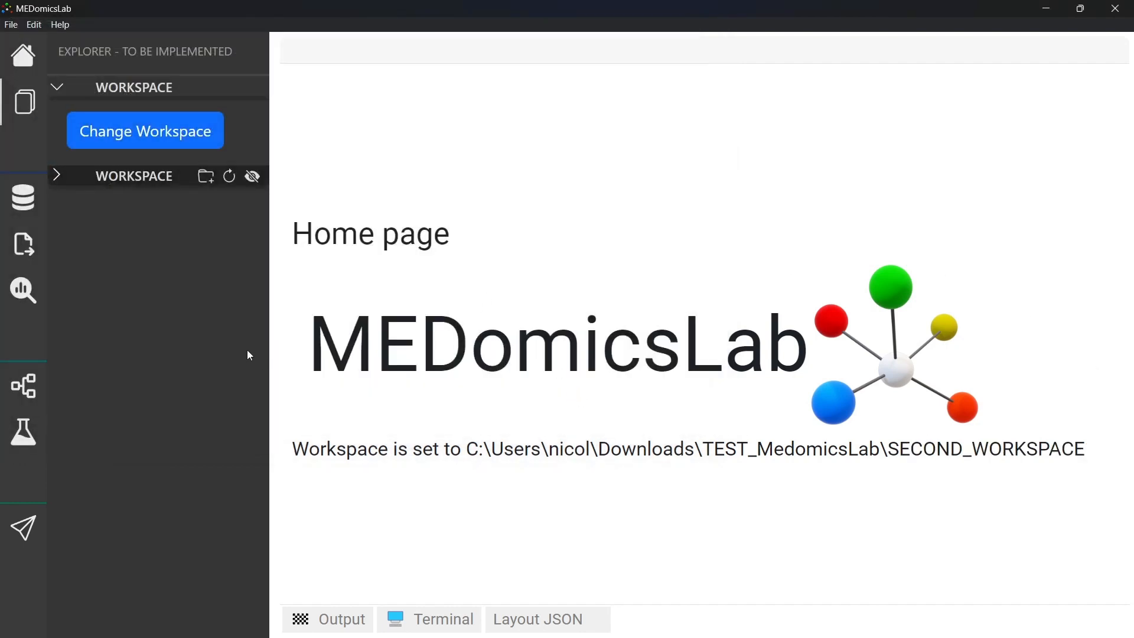
pyautogui.click(91, 185)
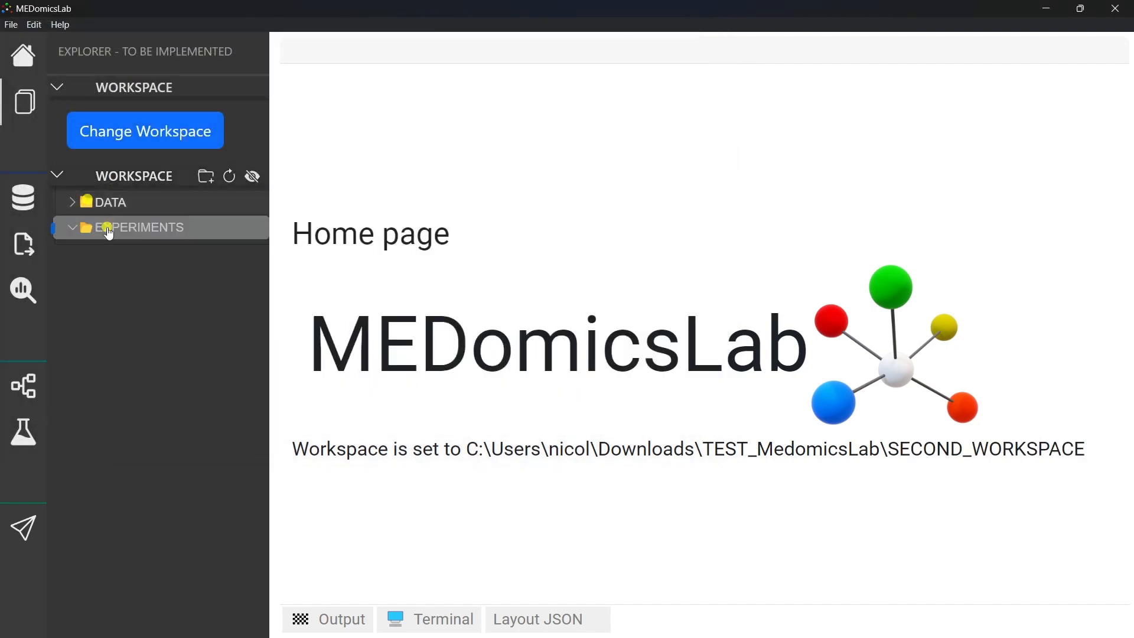
pyautogui.click(110, 201)
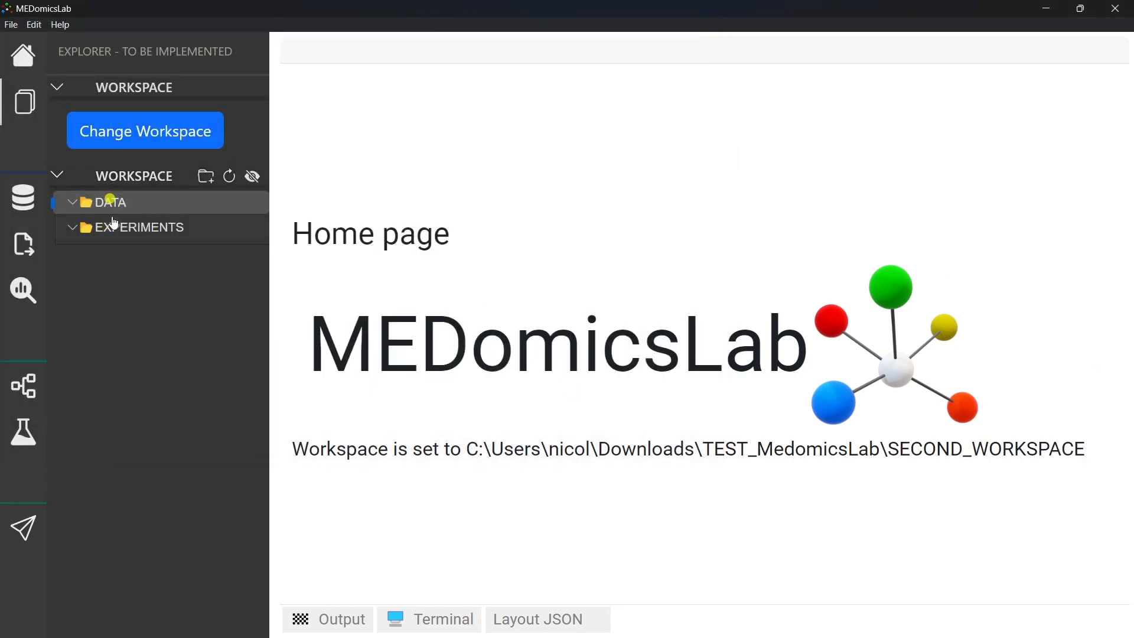
# Change the workspace back to WORKSPACE_TEST in TEST_MedomicsLab, accepting the non-empty folder as working directory.
pyautogui.click(123, 133)
pyautogui.click(250, 62)
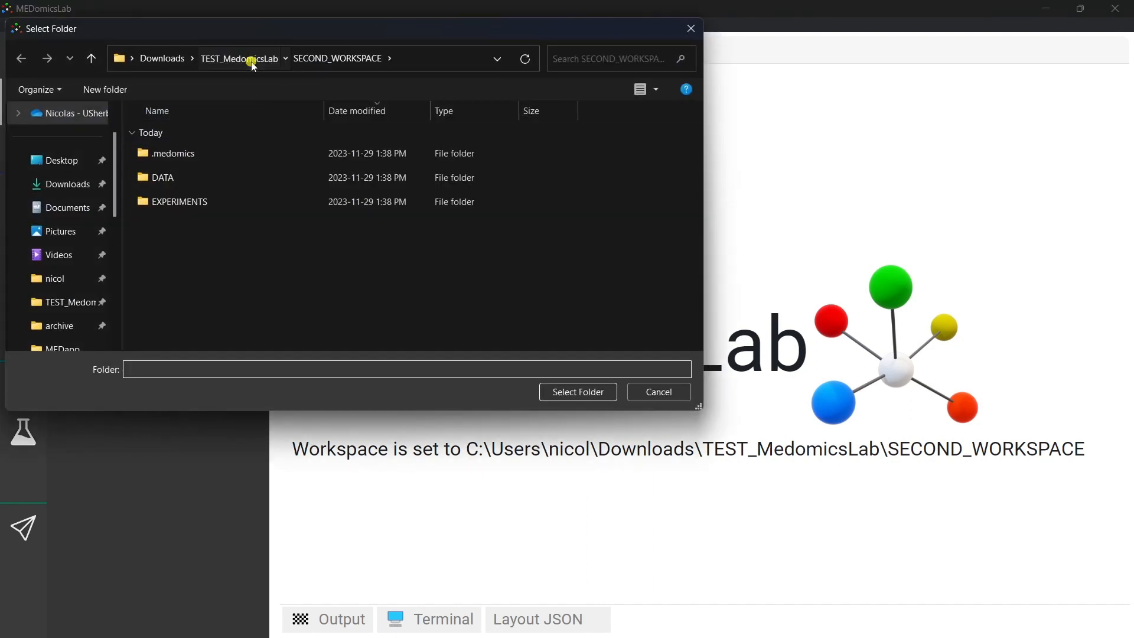
pyautogui.click(231, 178)
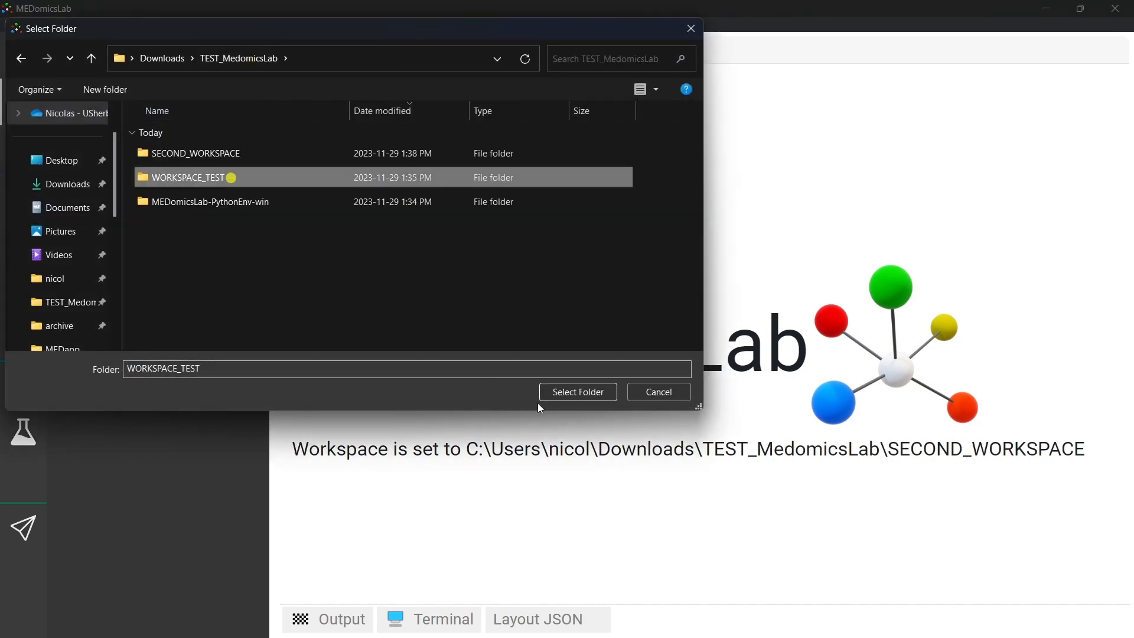
pyautogui.click(609, 392)
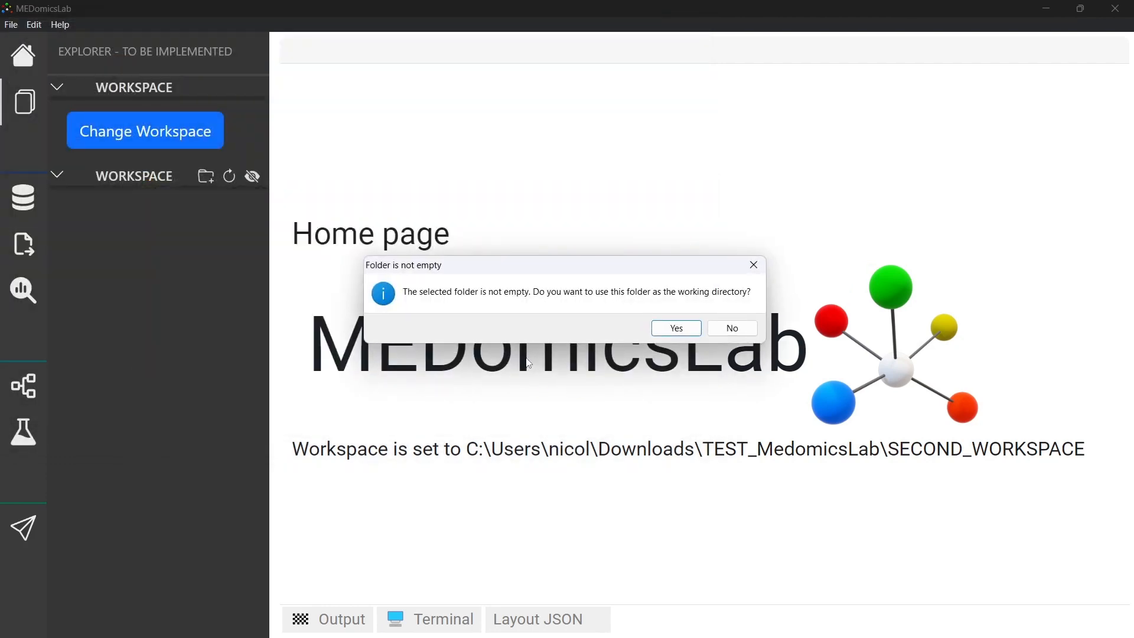
pyautogui.click(676, 329)
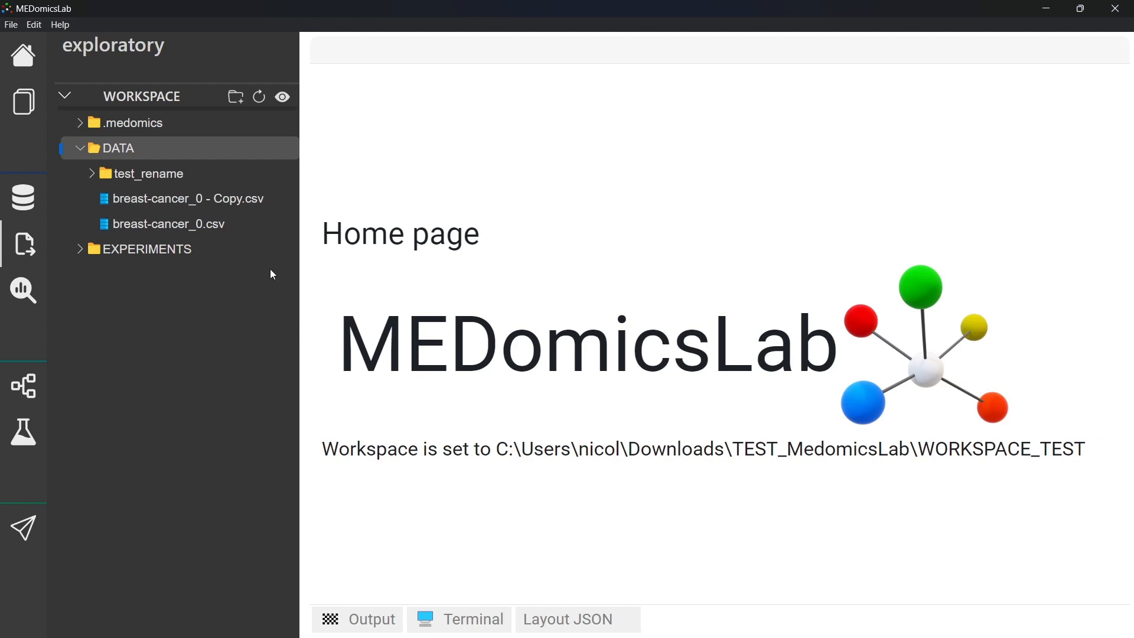
# Delete breast-cancer_0 - Copy.csv from the DATA folder and dismiss the notification.
pyautogui.click(239, 207)
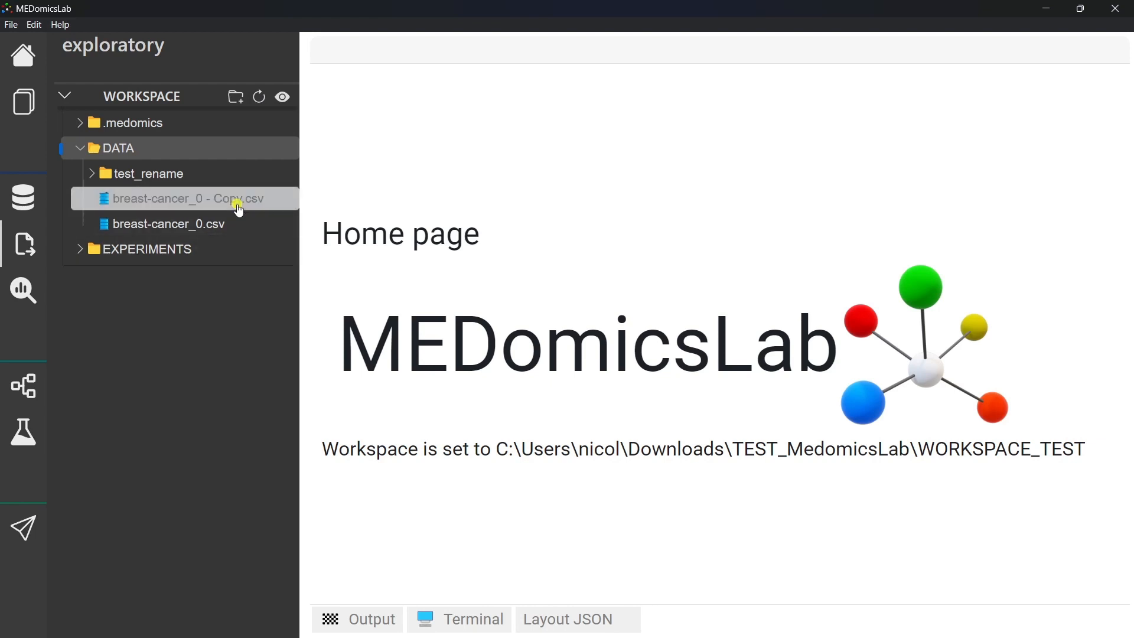
pyautogui.press('Delete')
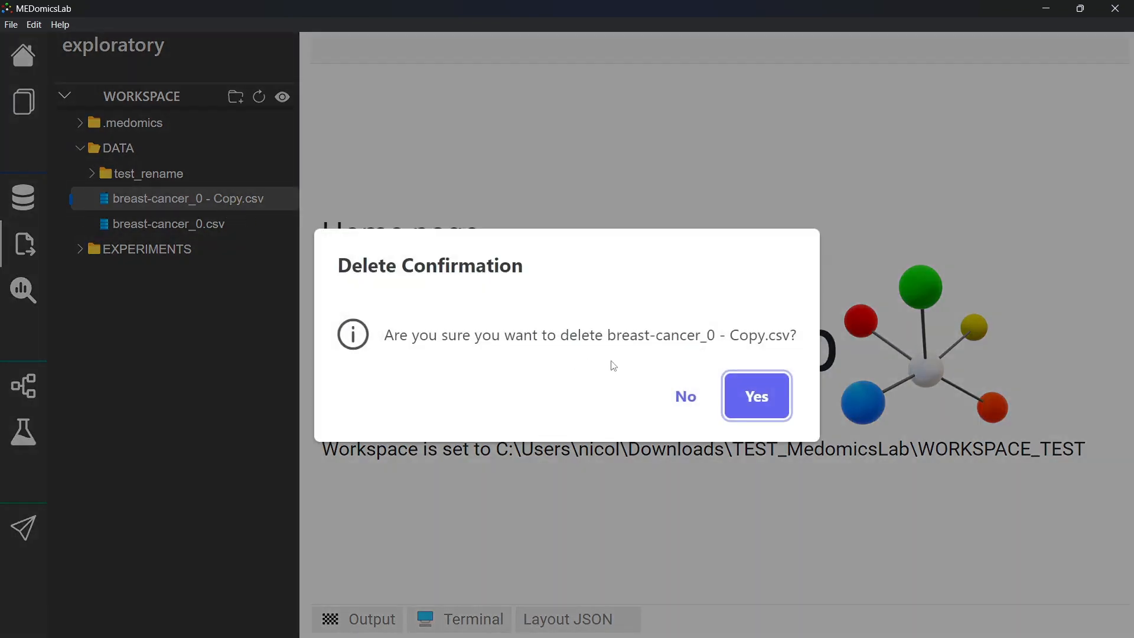
pyautogui.click(759, 395)
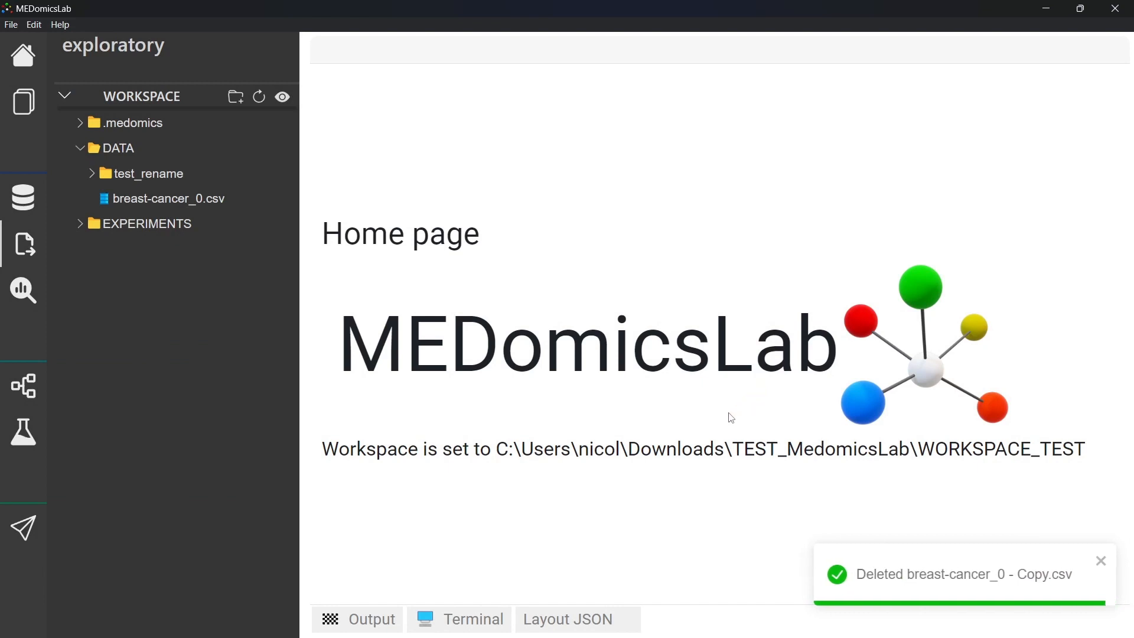
pyautogui.click(1101, 561)
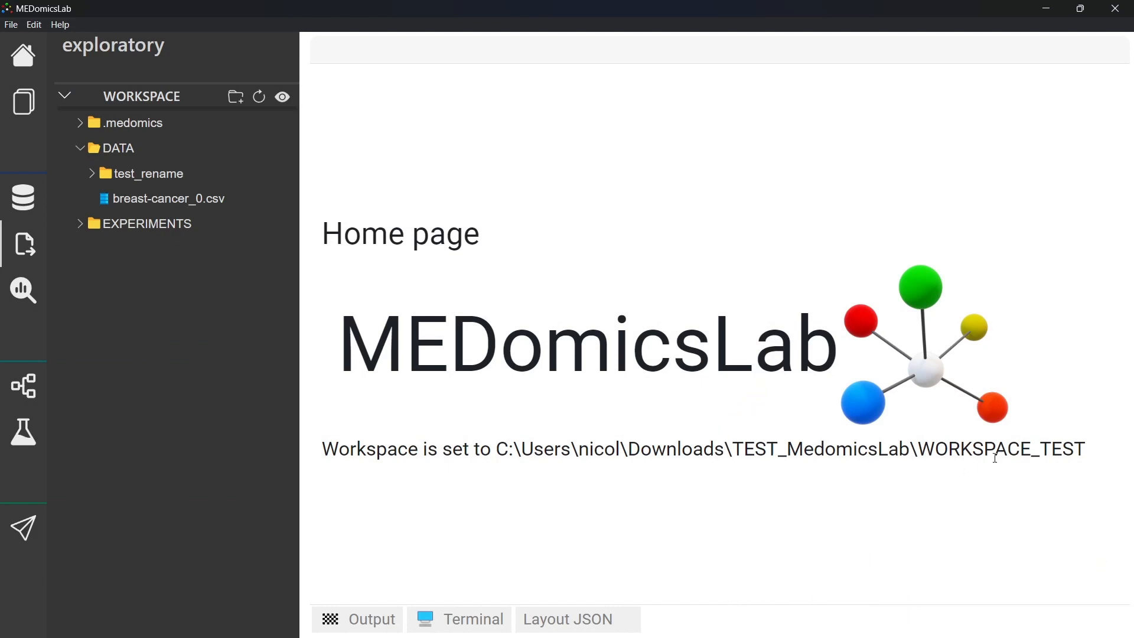
# Hide hidden items such as .medomics in the workspace tree, and collapse and reopen the sidebar by resizing it.
pyautogui.click(282, 97)
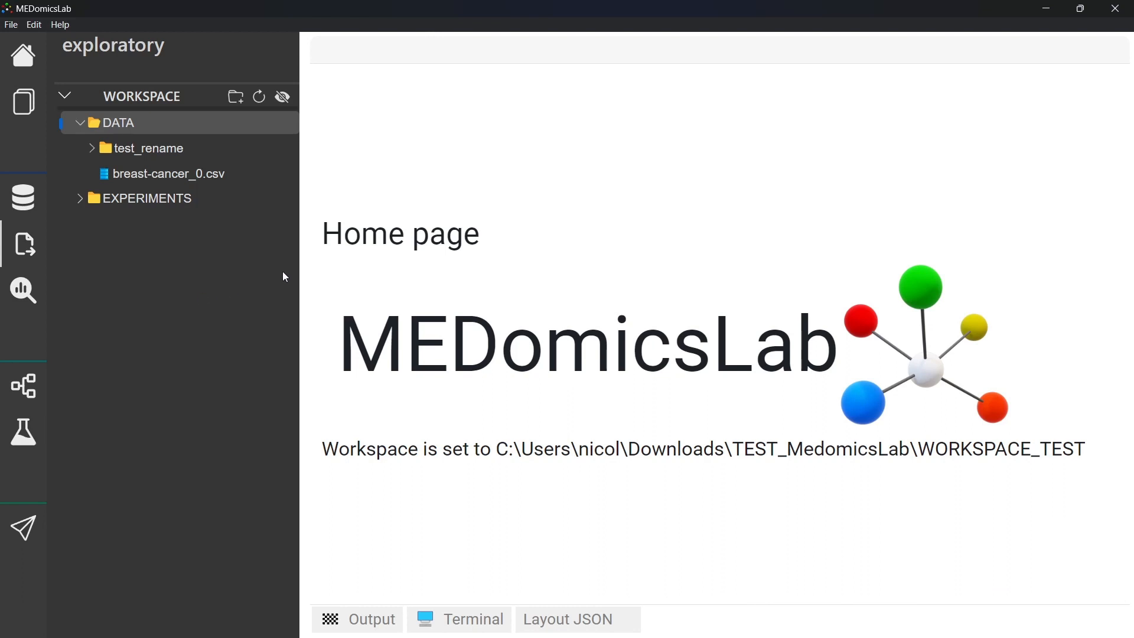
pyautogui.moveTo(299, 256); pyautogui.dragTo(119, 263)
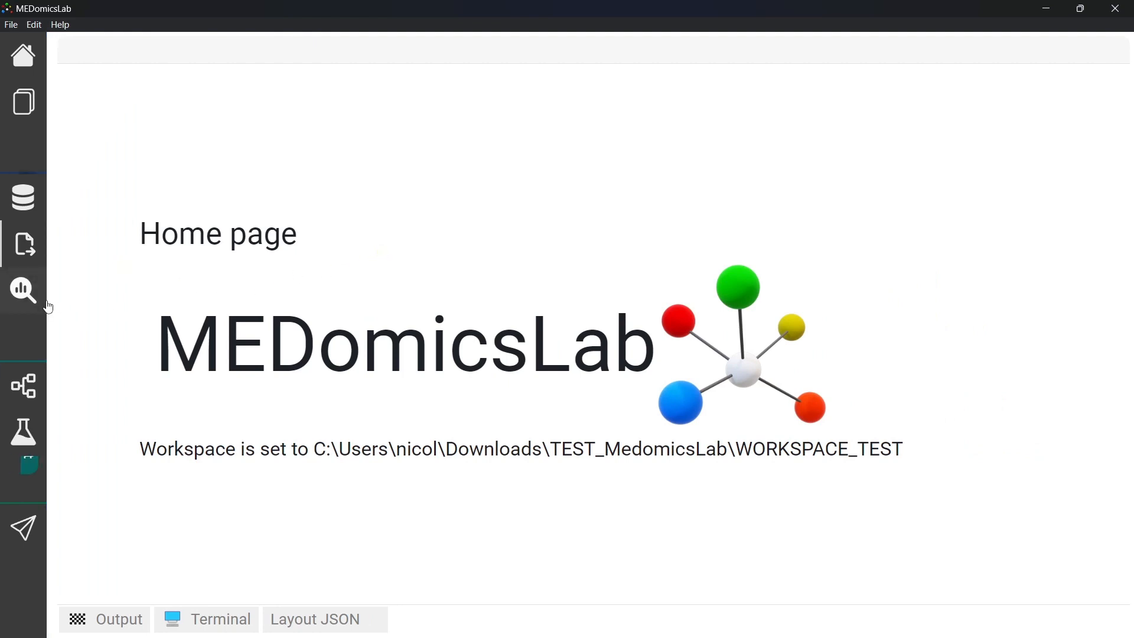
pyautogui.moveTo(45, 296); pyautogui.dragTo(309, 292)
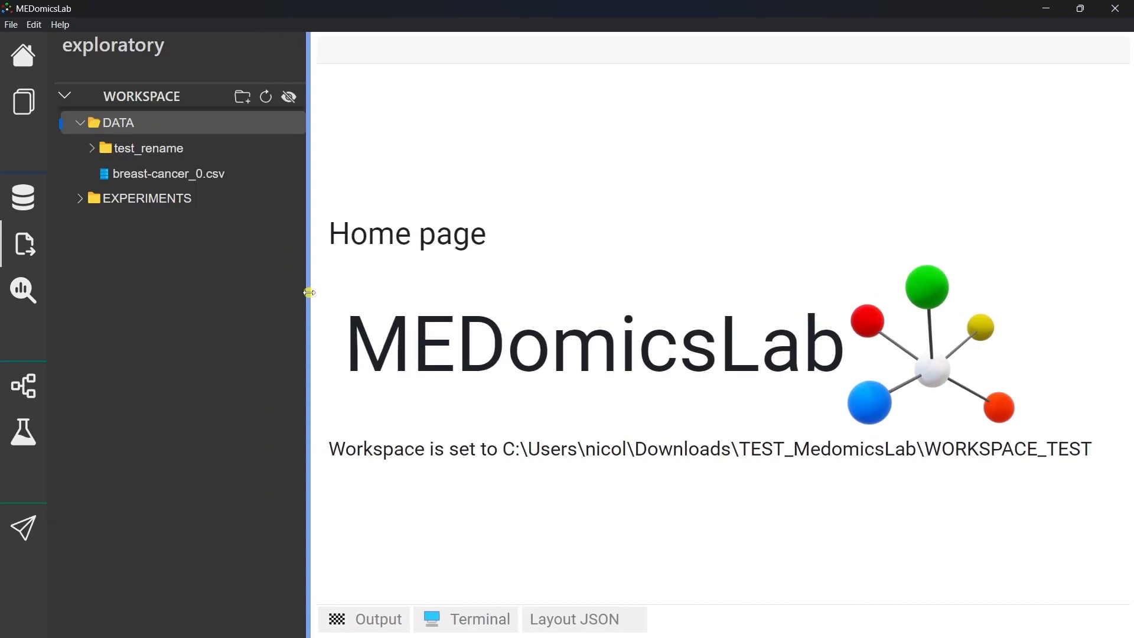